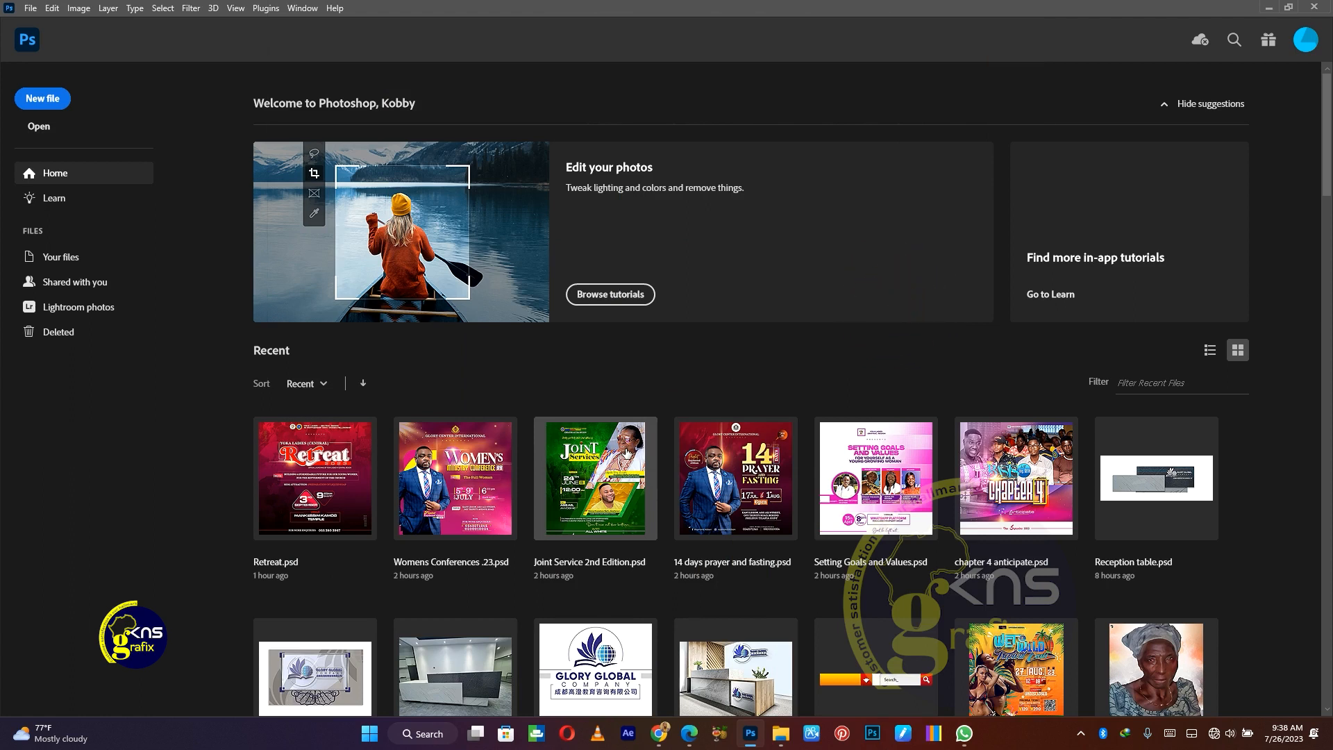
Create a new 1080 x 1080 px document named Background design at 300 pixels per centimetre in RGB Color with white contents.
click(43, 99)
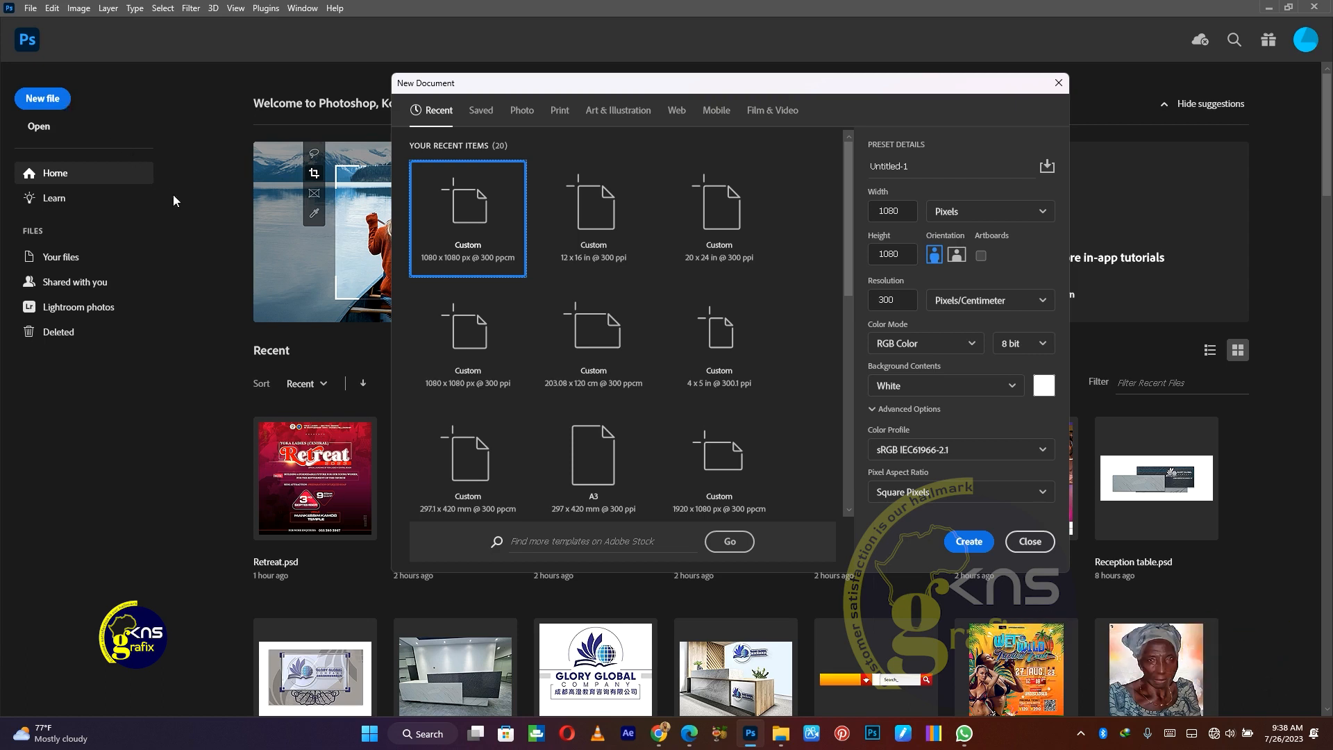
drag(918, 167, 839, 164)
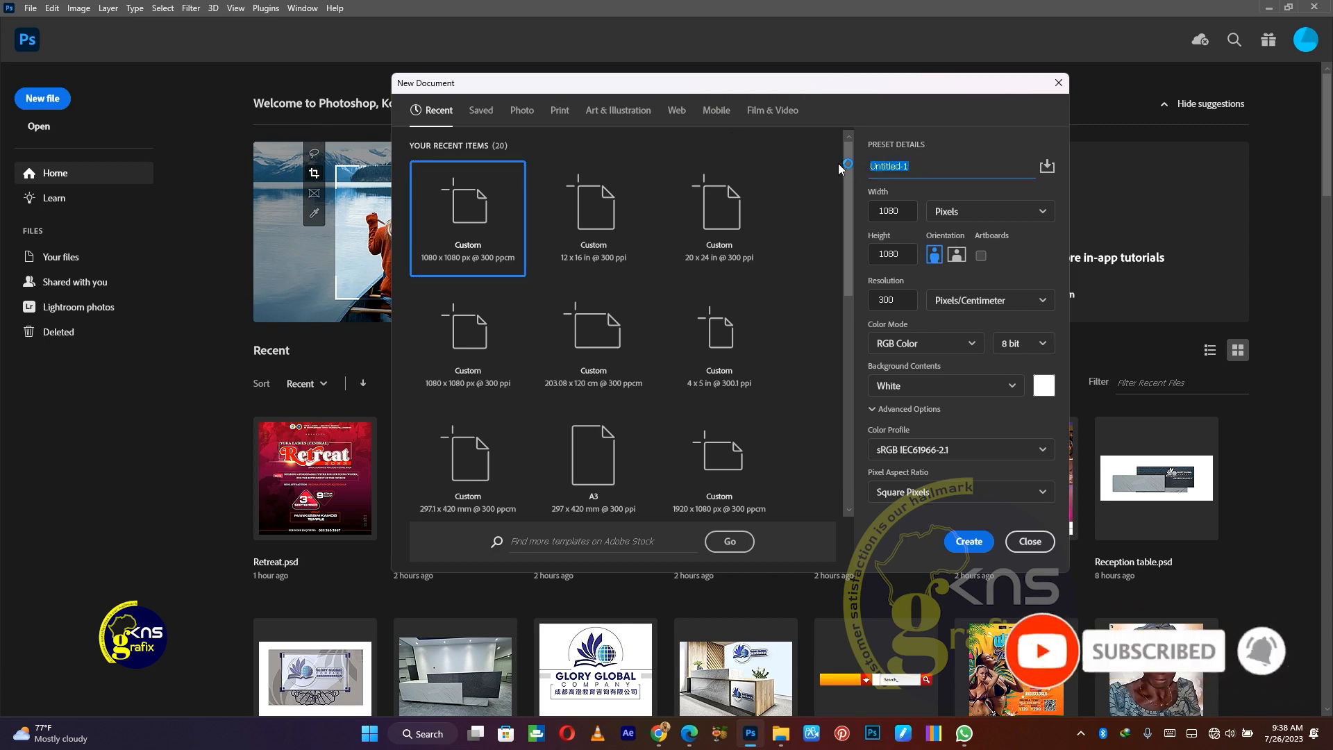
text(Backgroun)
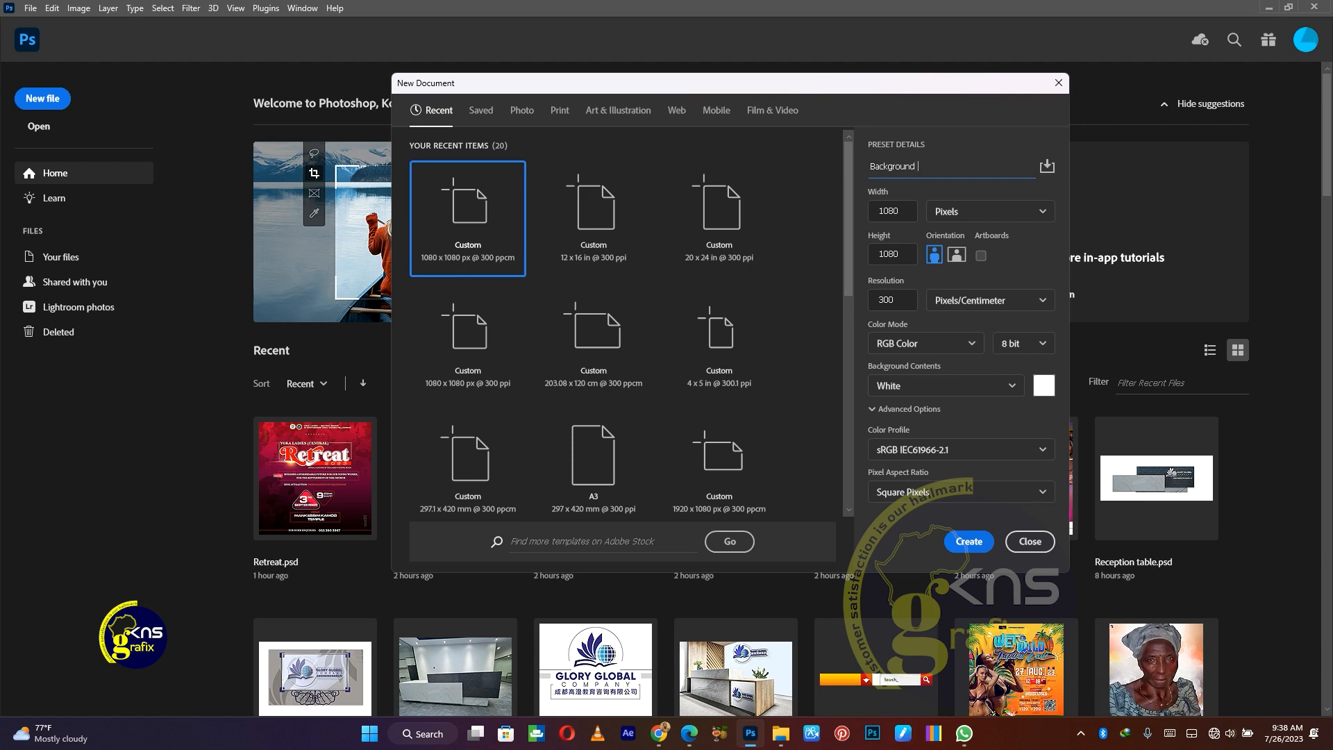
text(de)
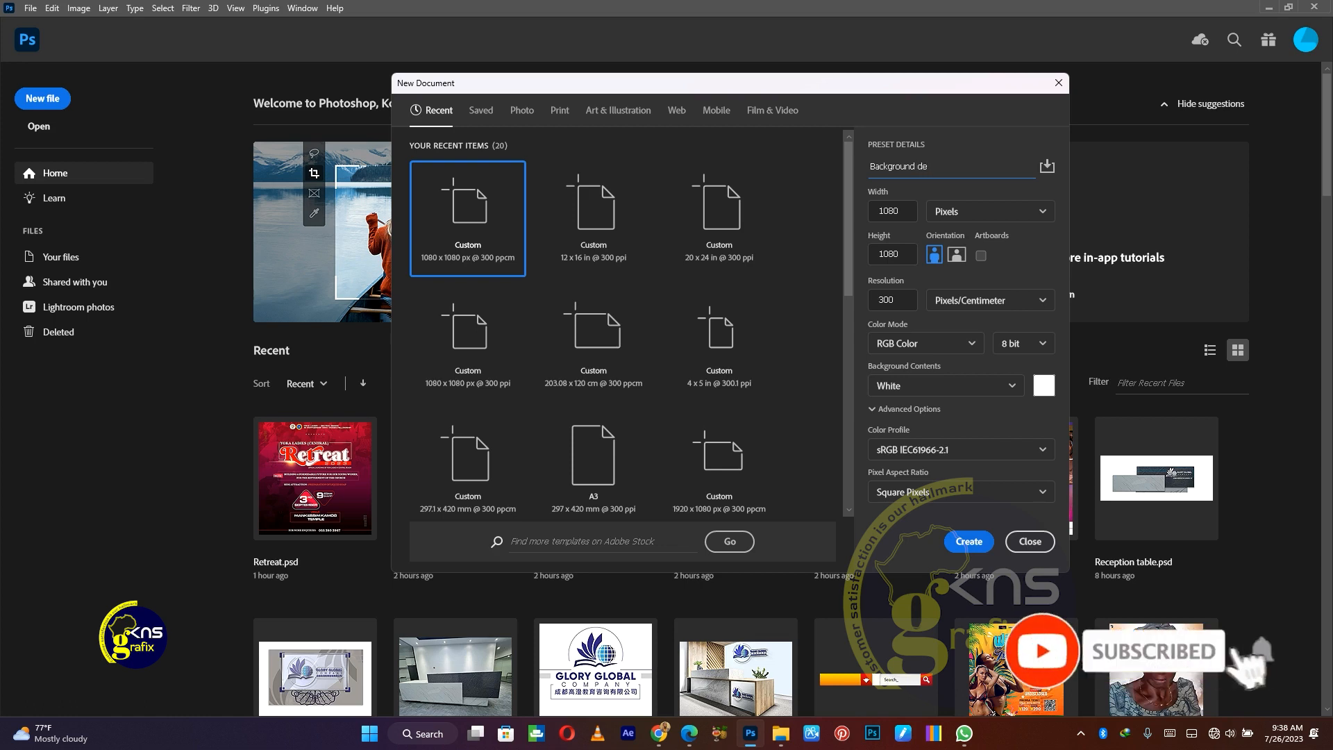
text(sign)
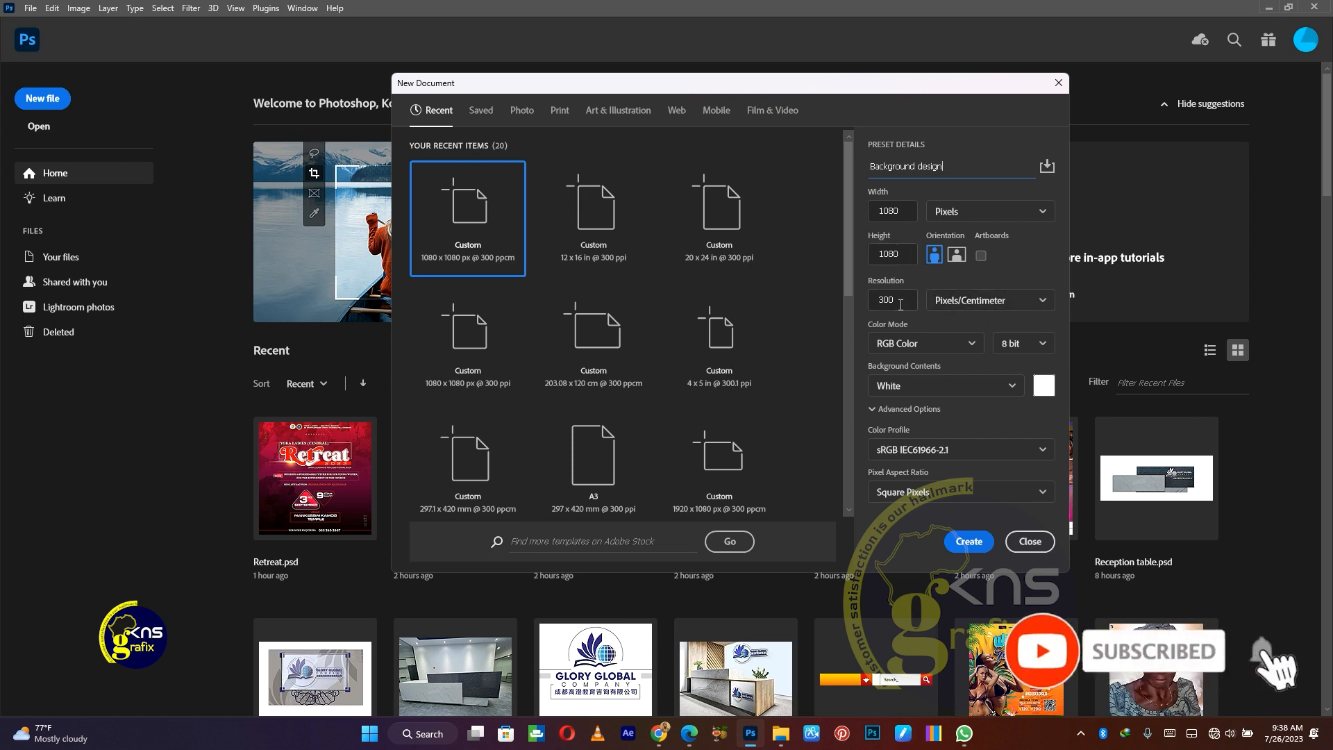
click(970, 542)
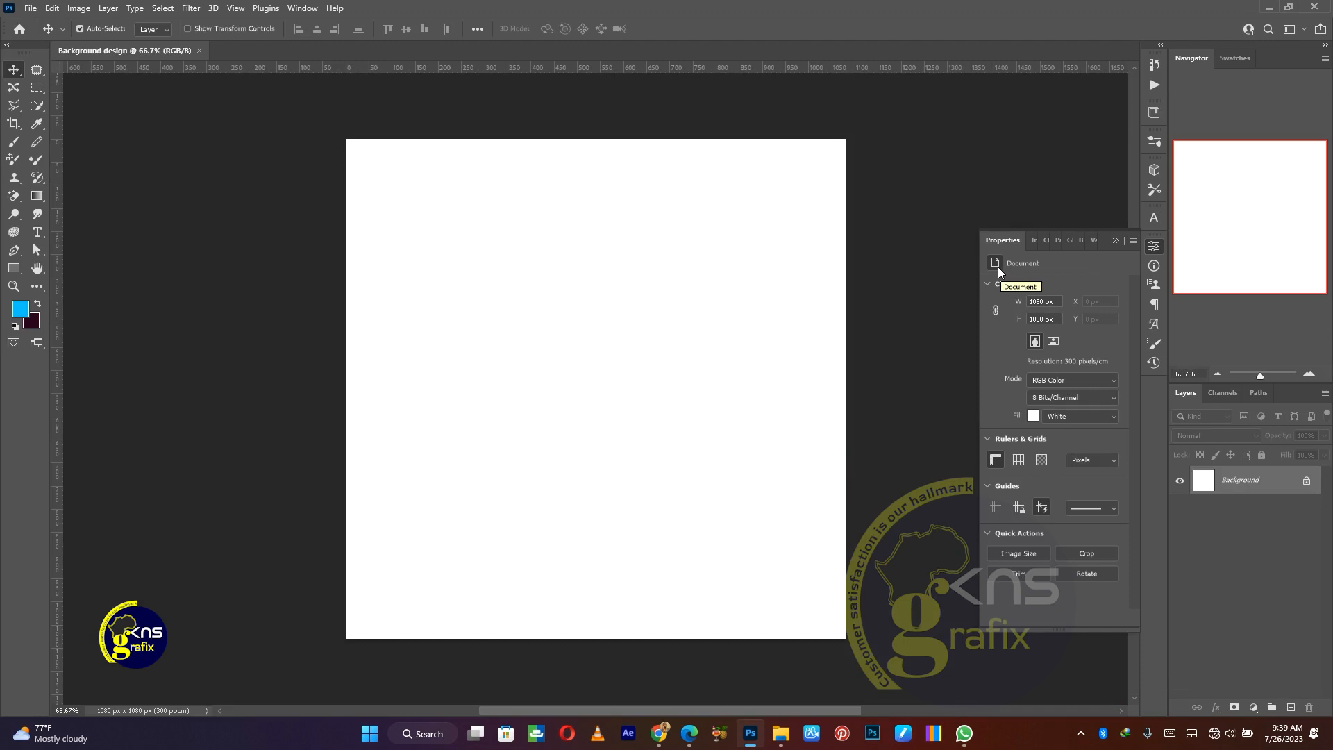
click(1116, 241)
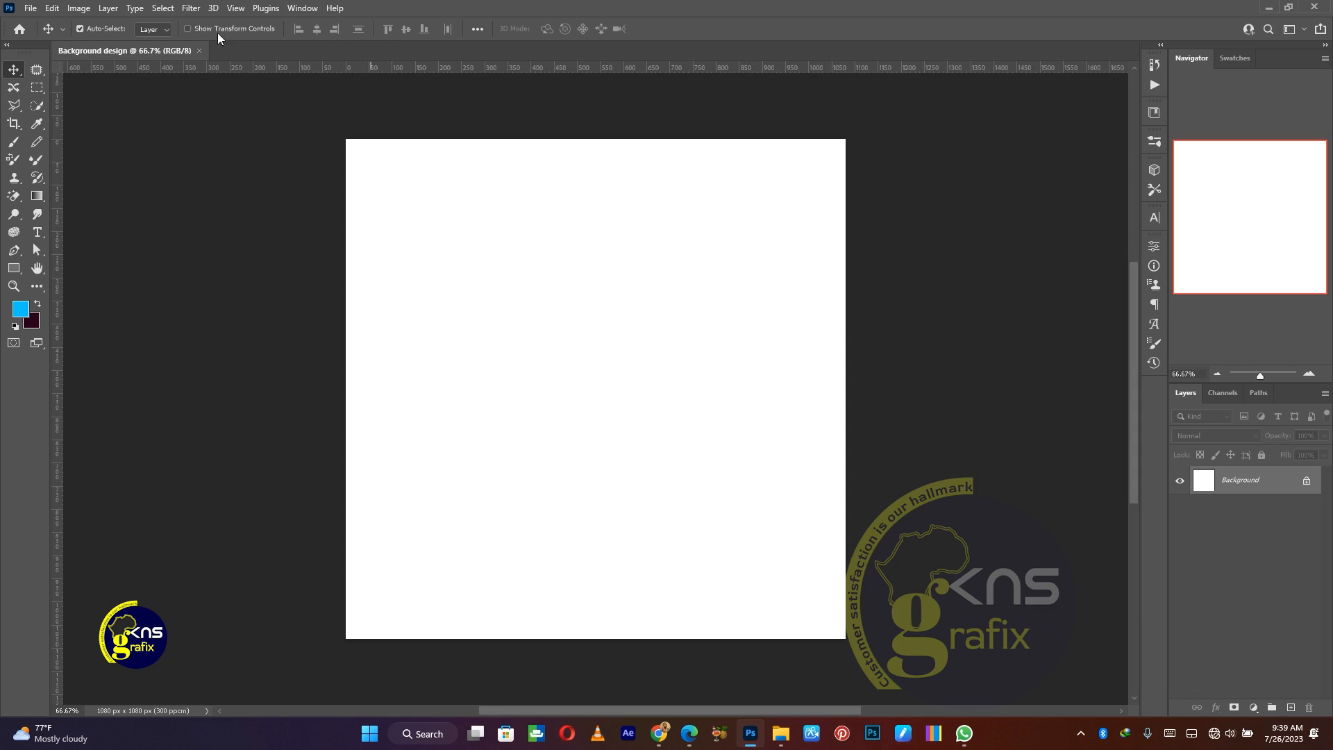
Save the document as Background design.psd on the computer, going to the Tutorials folder inside Work.
click(32, 10)
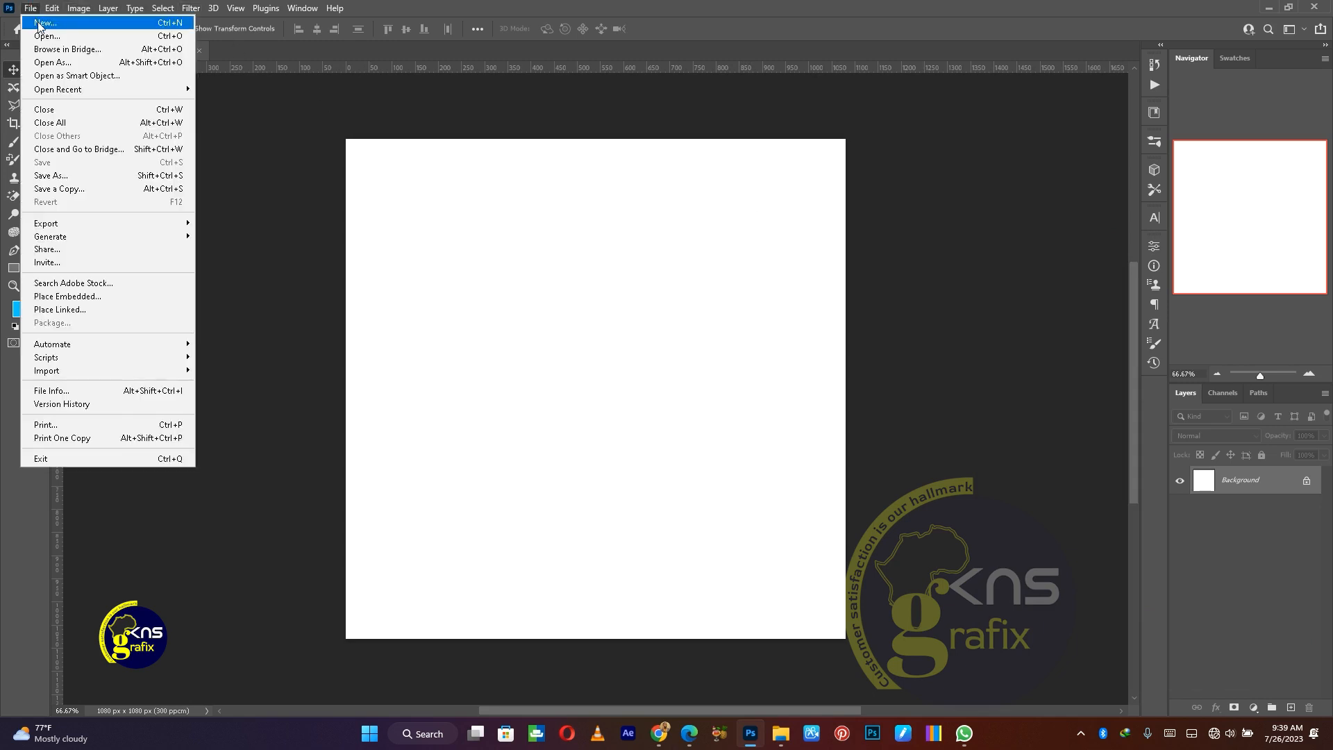
click(69, 177)
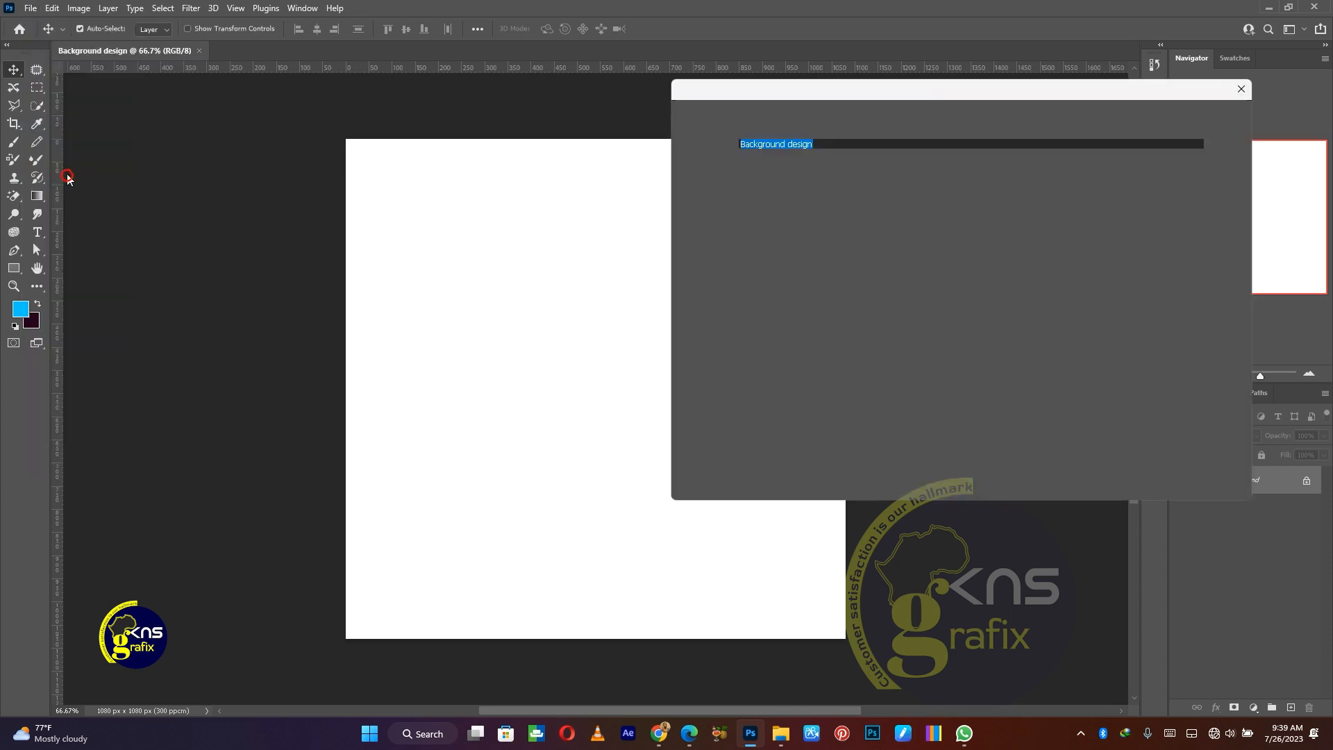
click(757, 484)
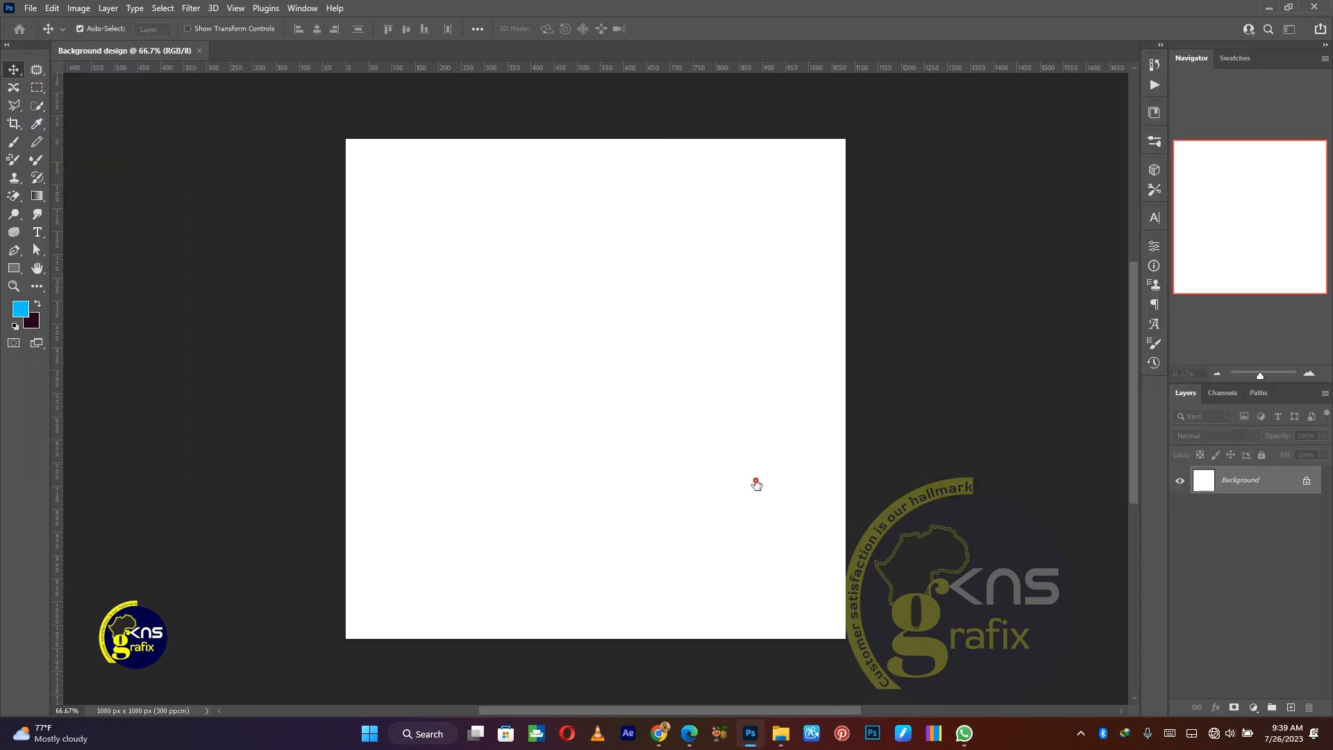
click(695, 454)
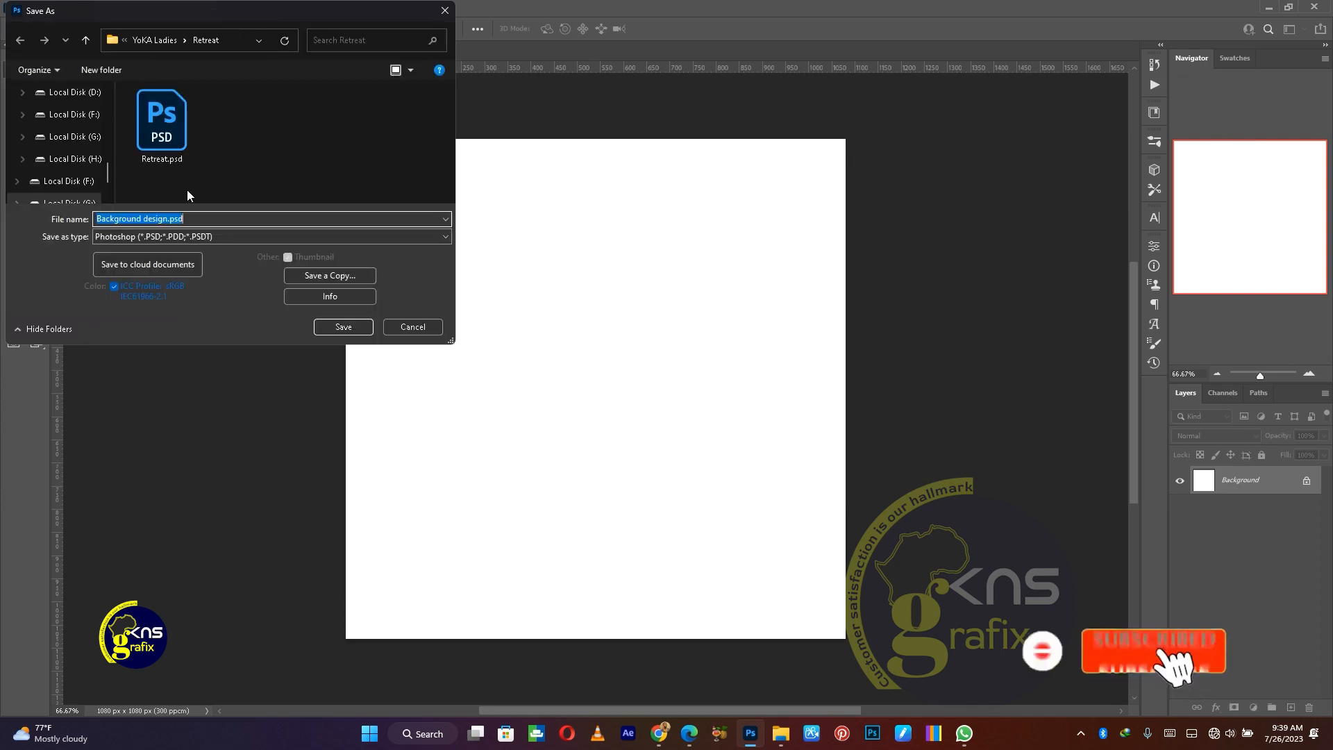
click(156, 38)
click(149, 40)
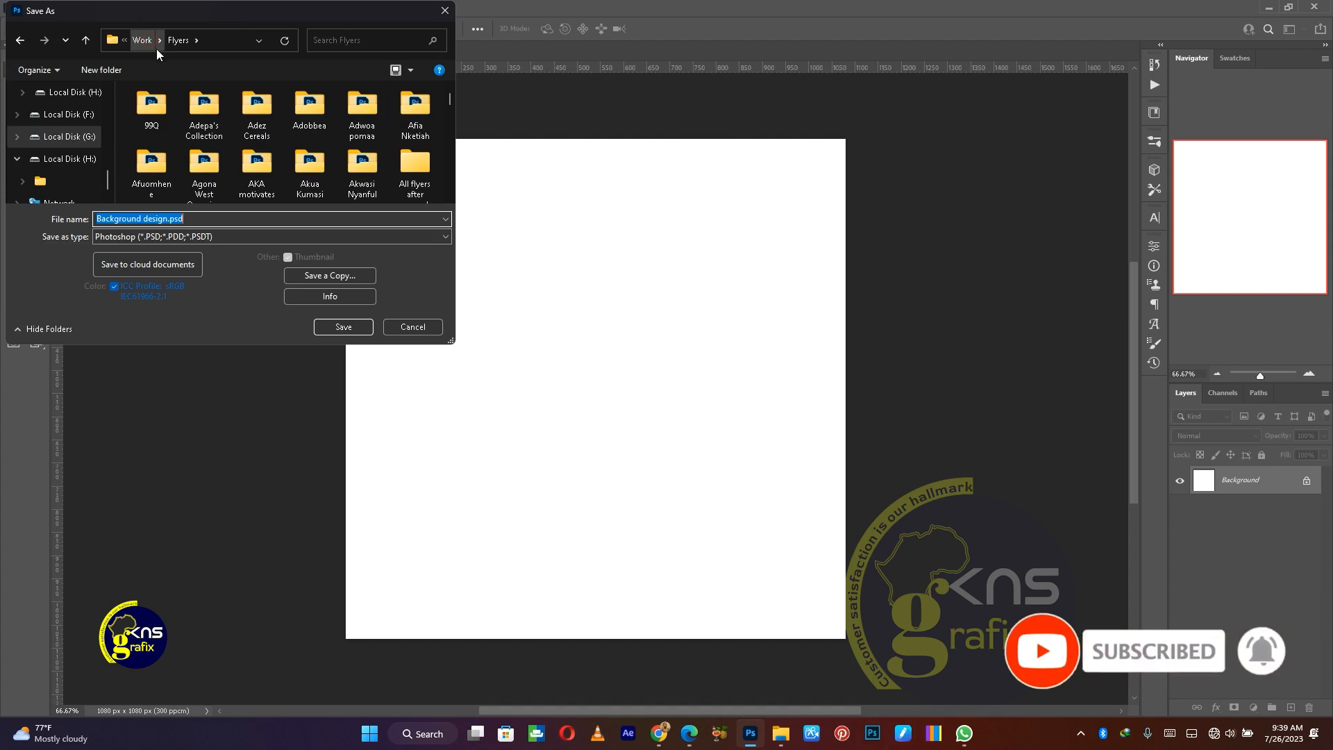
click(150, 40)
drag(449, 103, 456, 162)
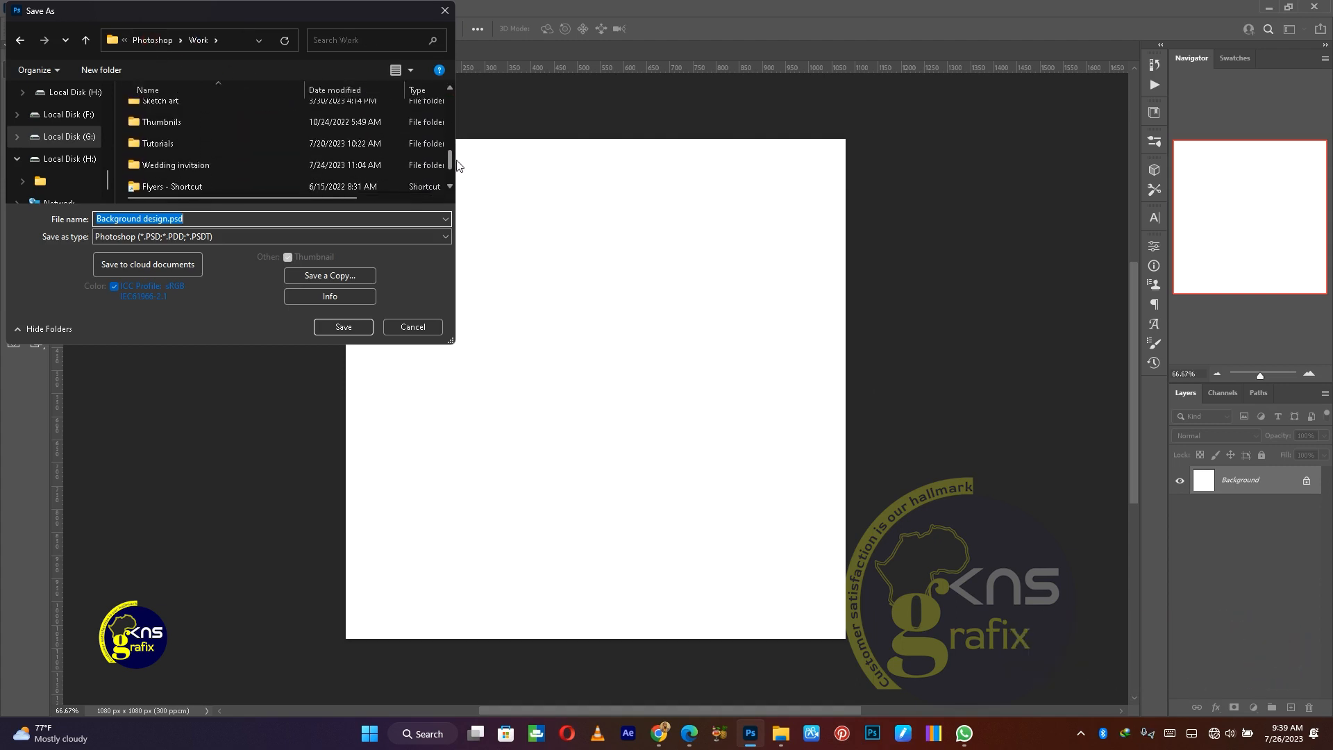
click(221, 127)
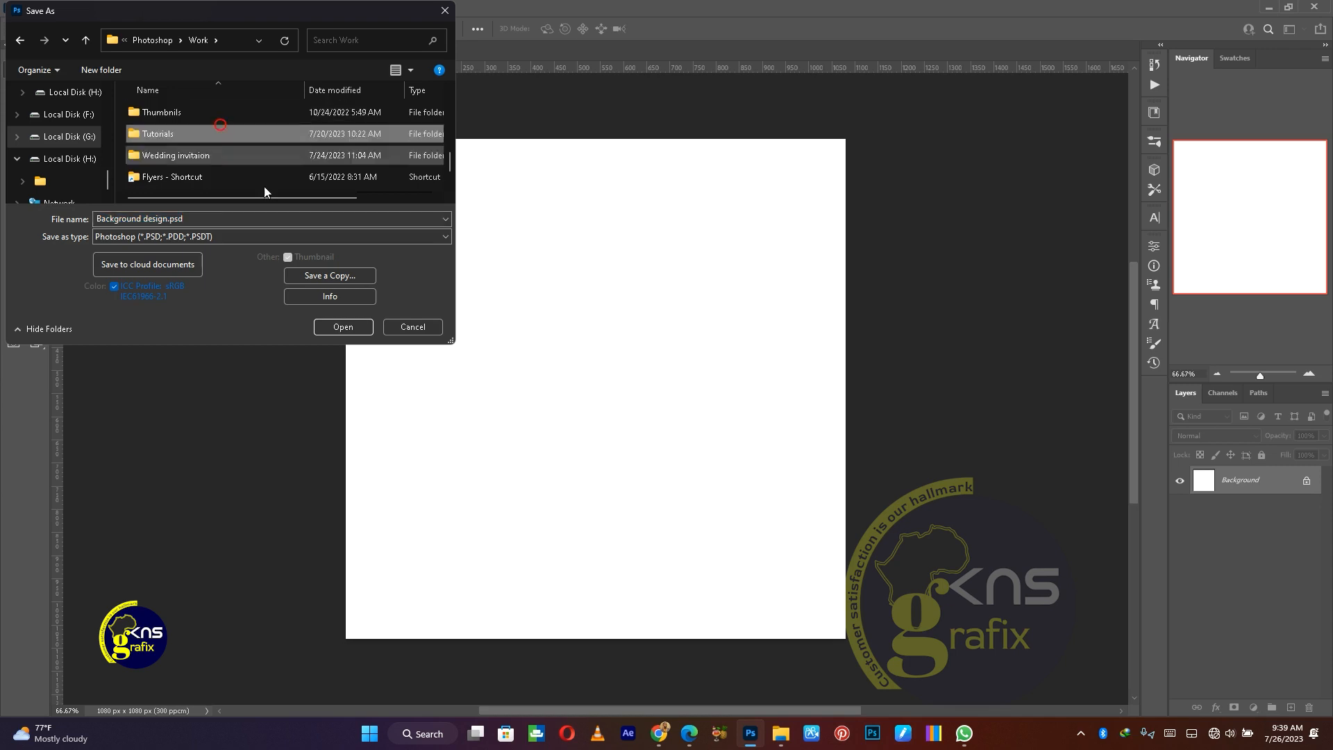
click(336, 328)
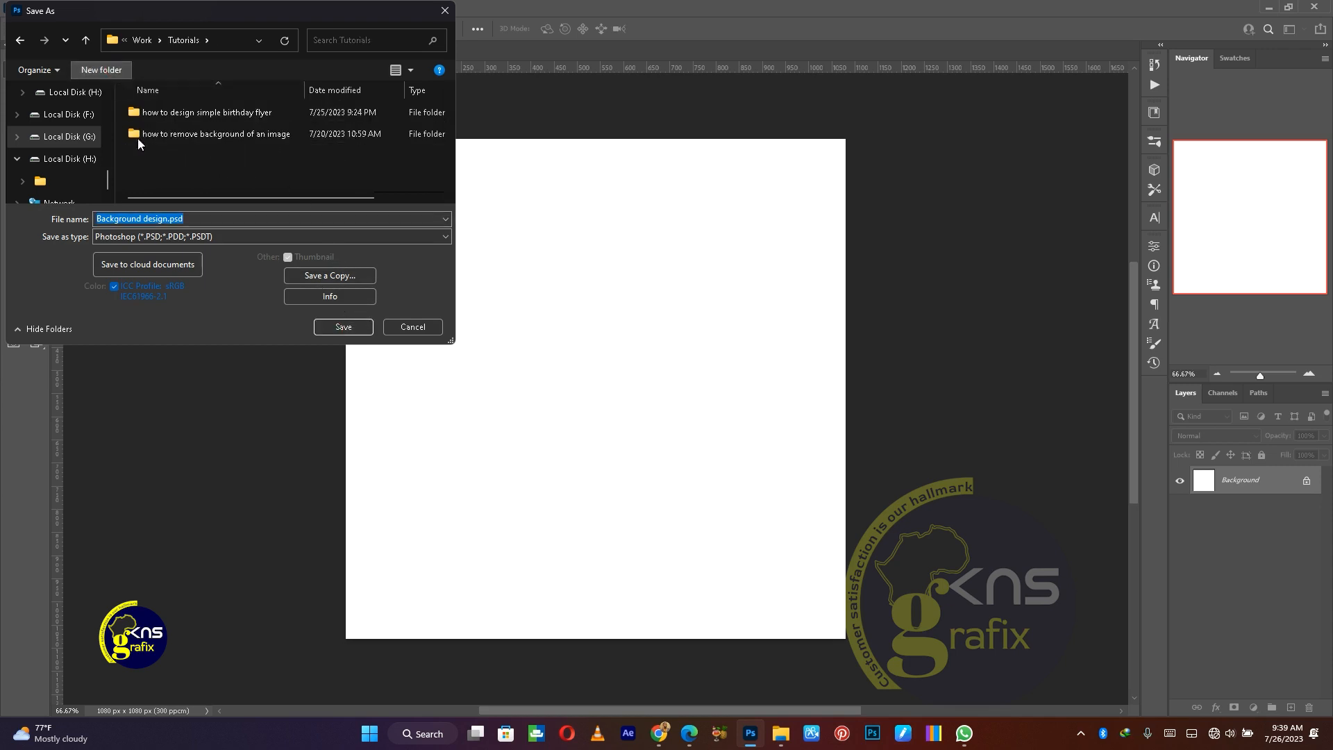
click(343, 327)
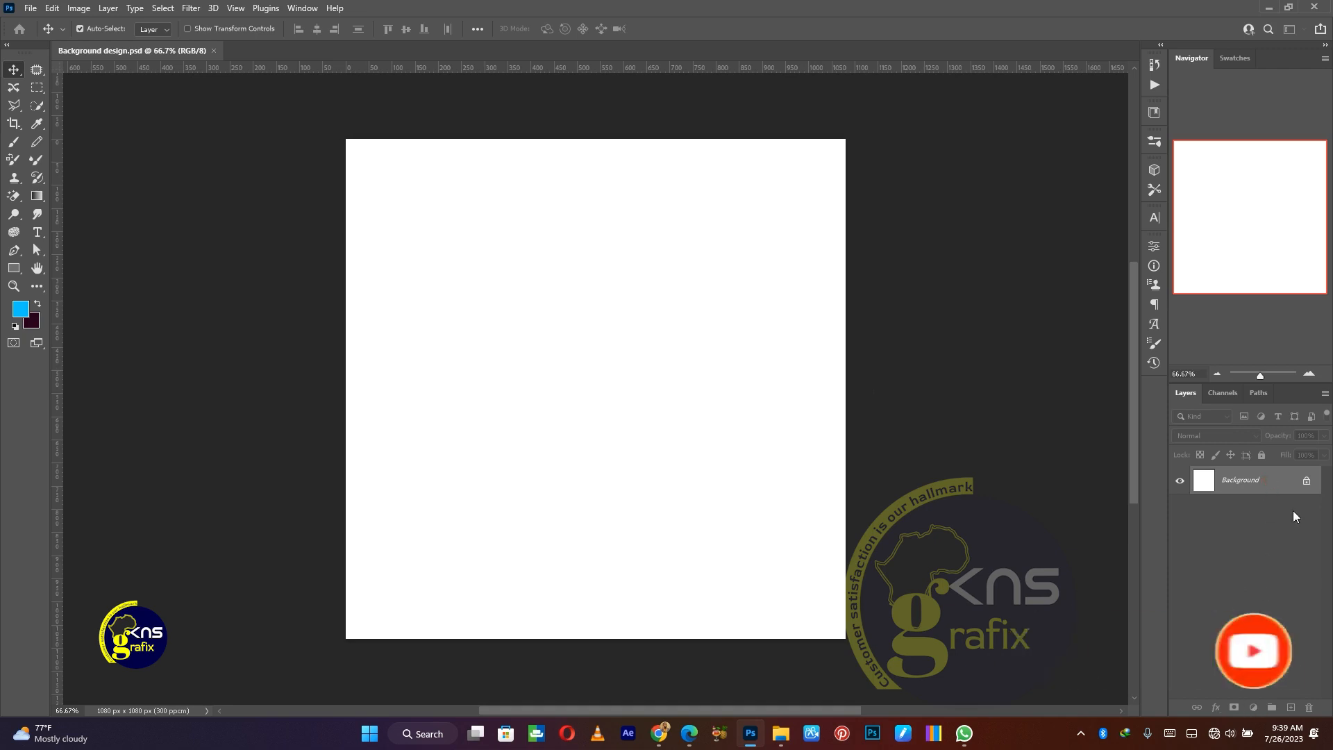
Unlock the Background layer and add a bright red Solid Color fill layer above it.
click(1307, 481)
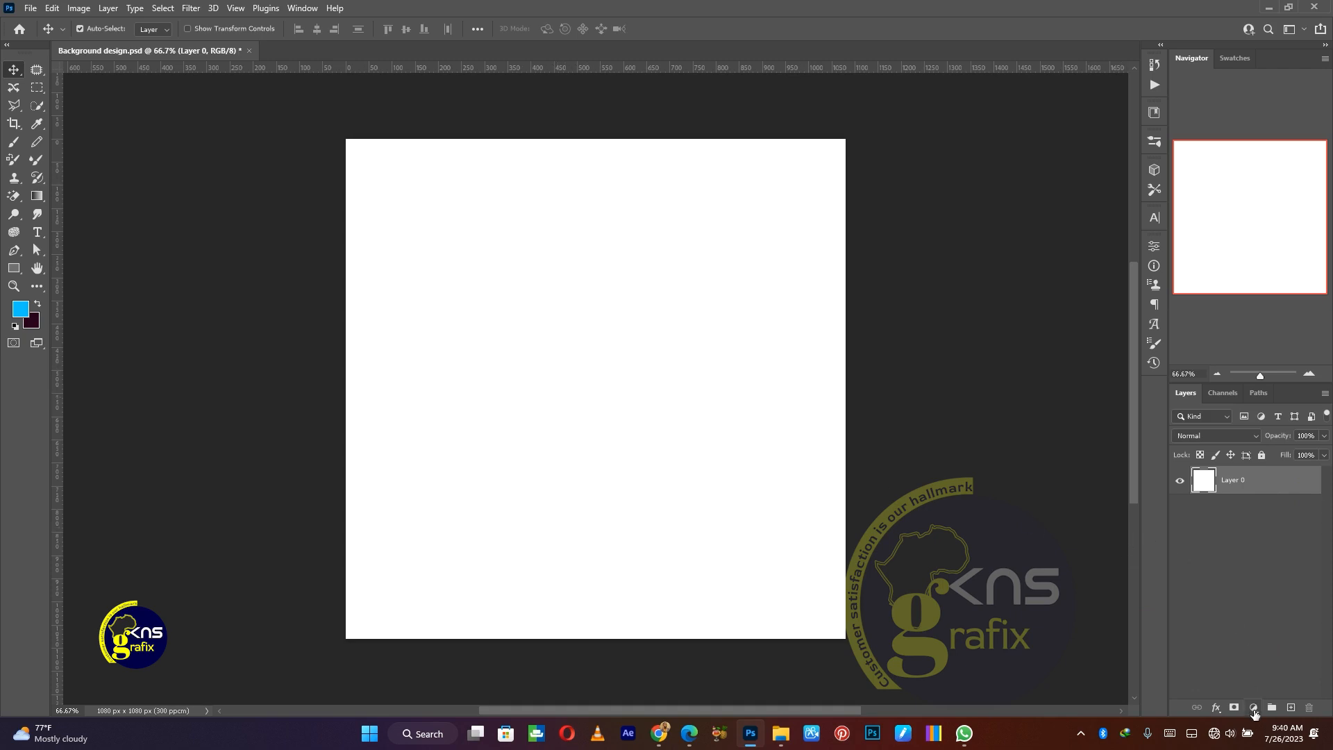
click(1253, 709)
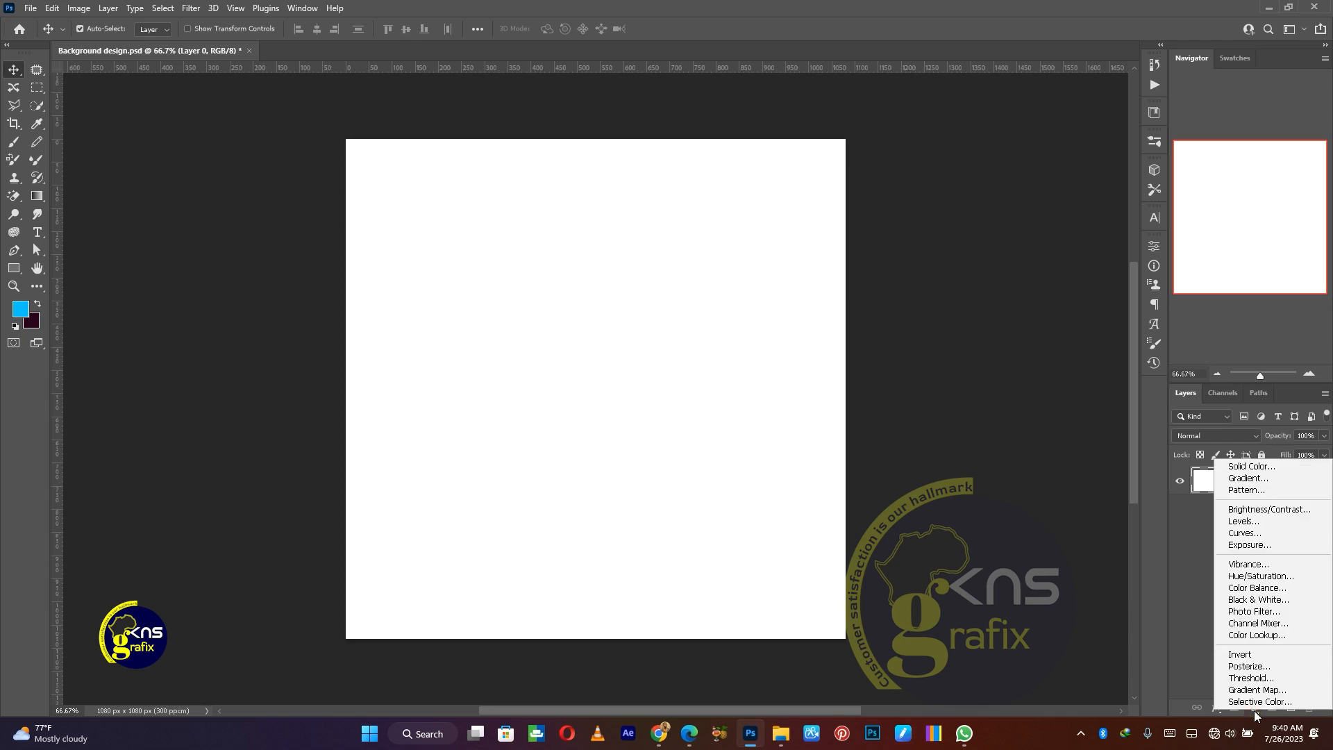
click(1265, 467)
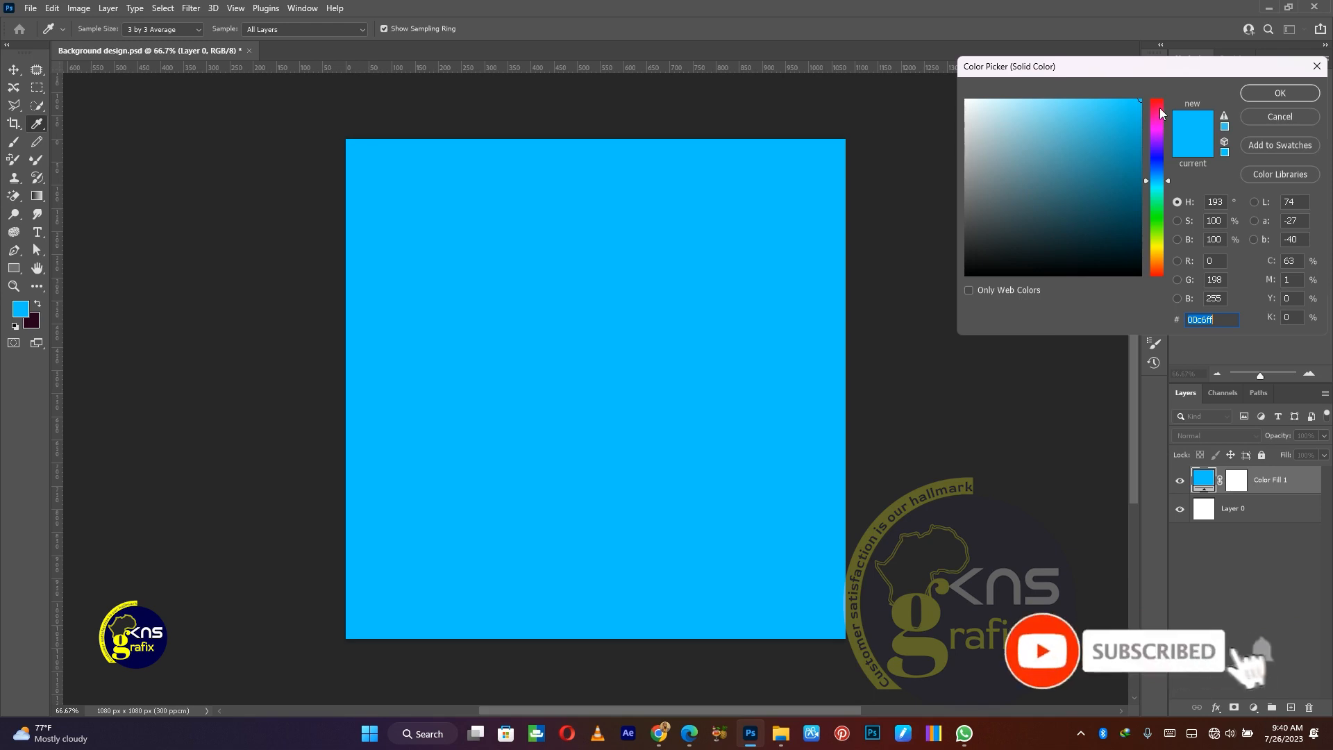
drag(1158, 119, 1157, 99)
click(1137, 133)
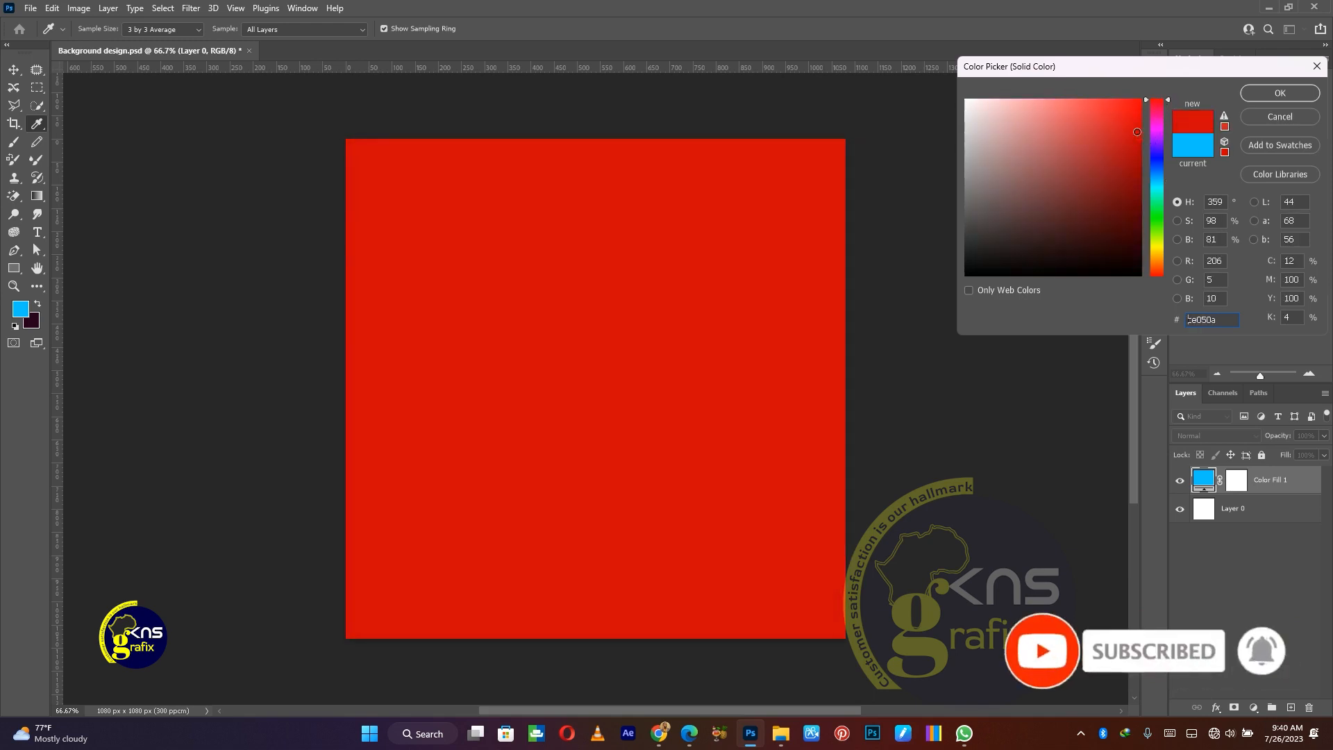
click(1279, 93)
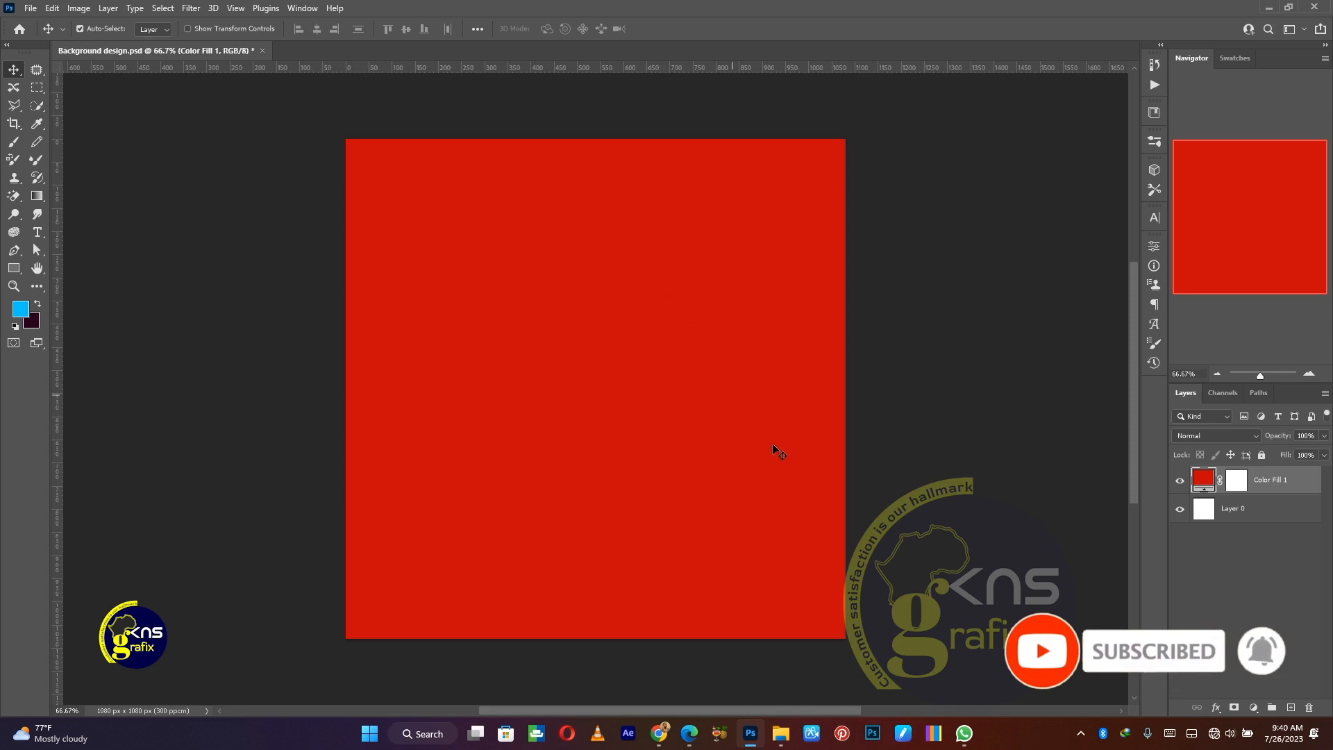
Add a Gradient fill layer above the red fill and set the gradient's starting colour stop to a light coral red.
click(1262, 708)
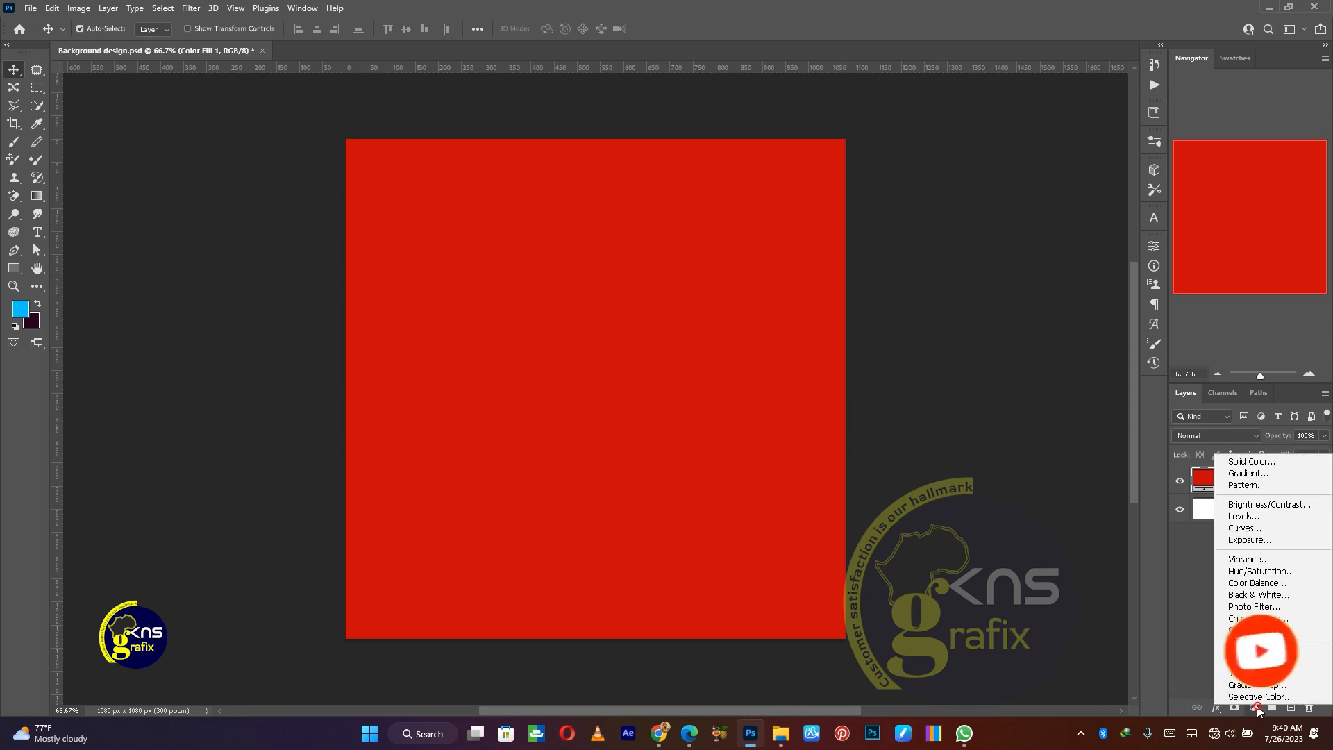
click(1243, 476)
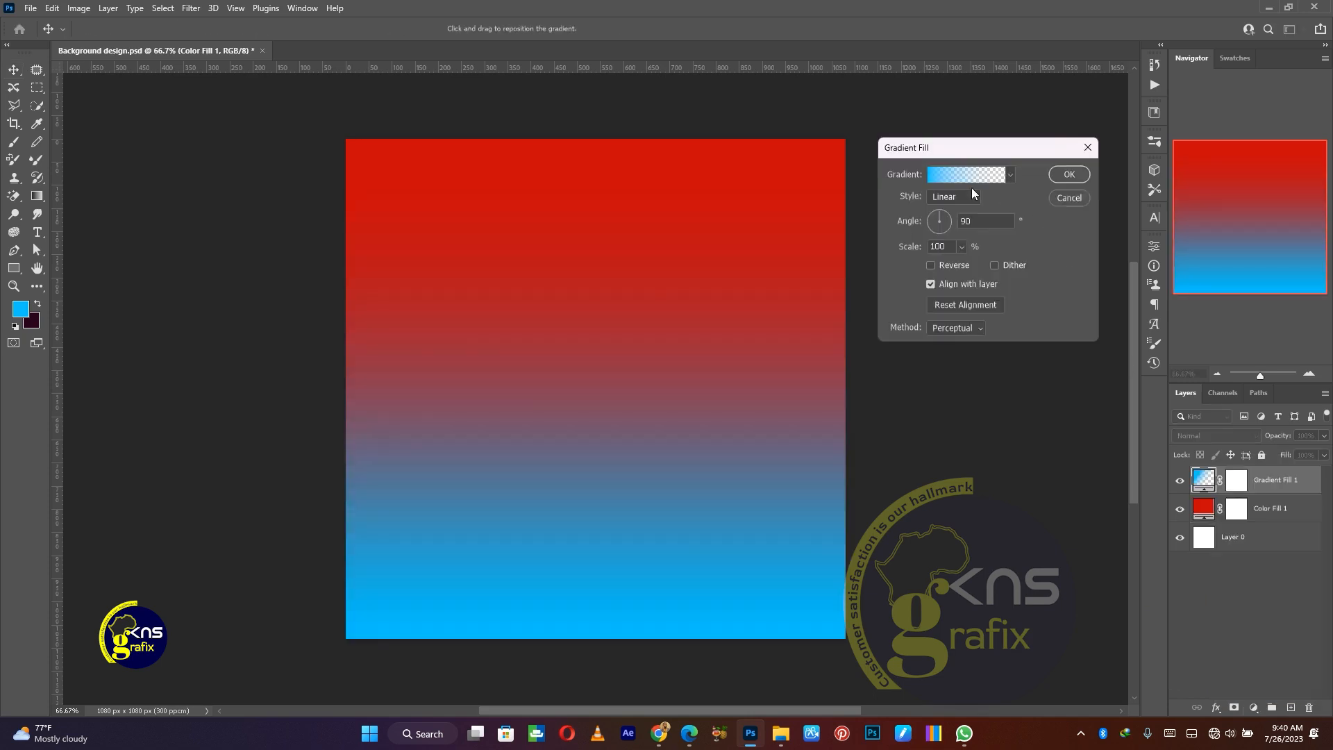
drag(945, 151, 990, 135)
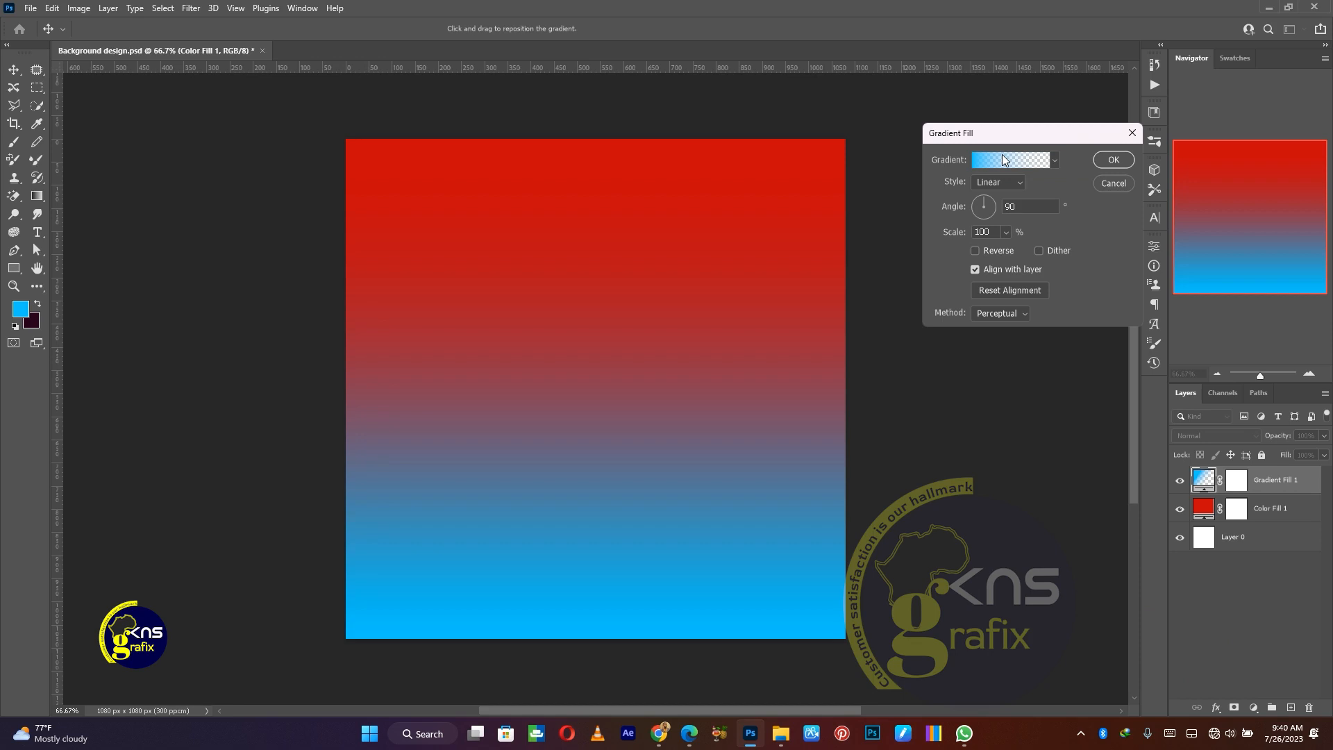
click(1001, 156)
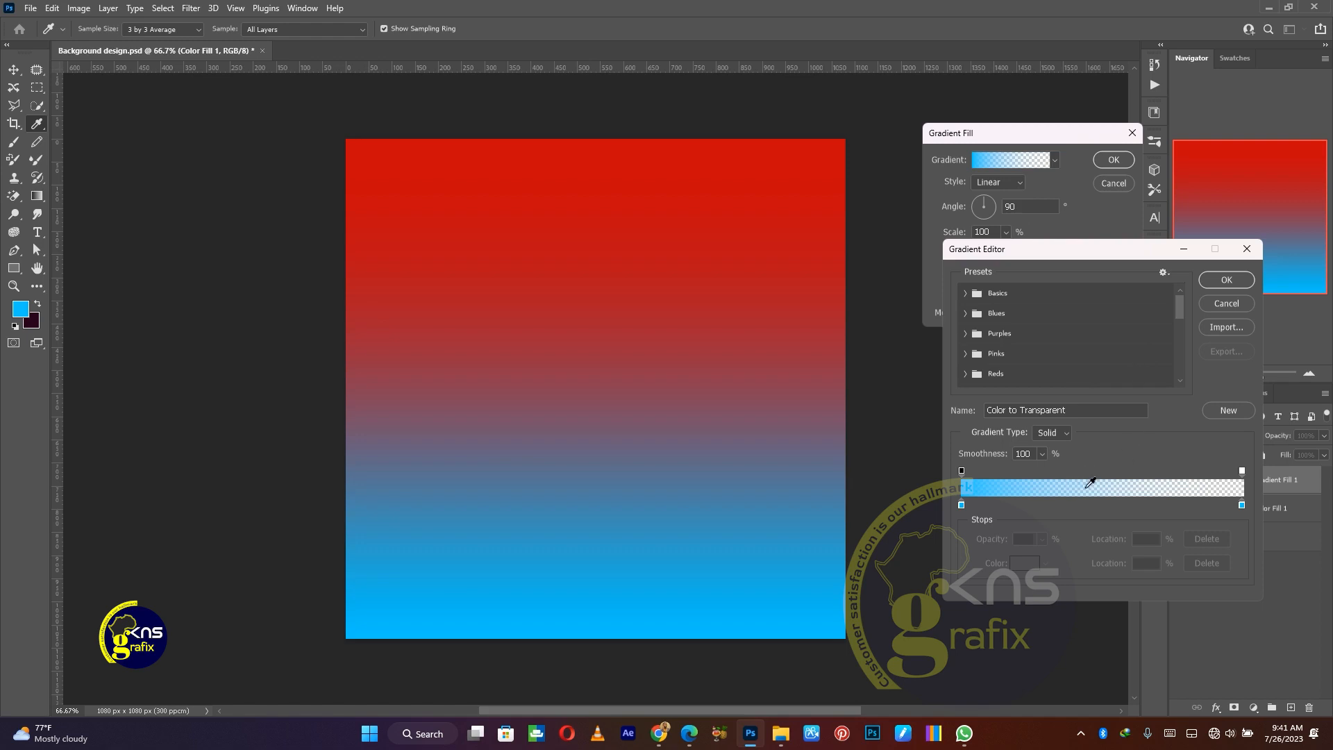
click(961, 504)
click(1024, 563)
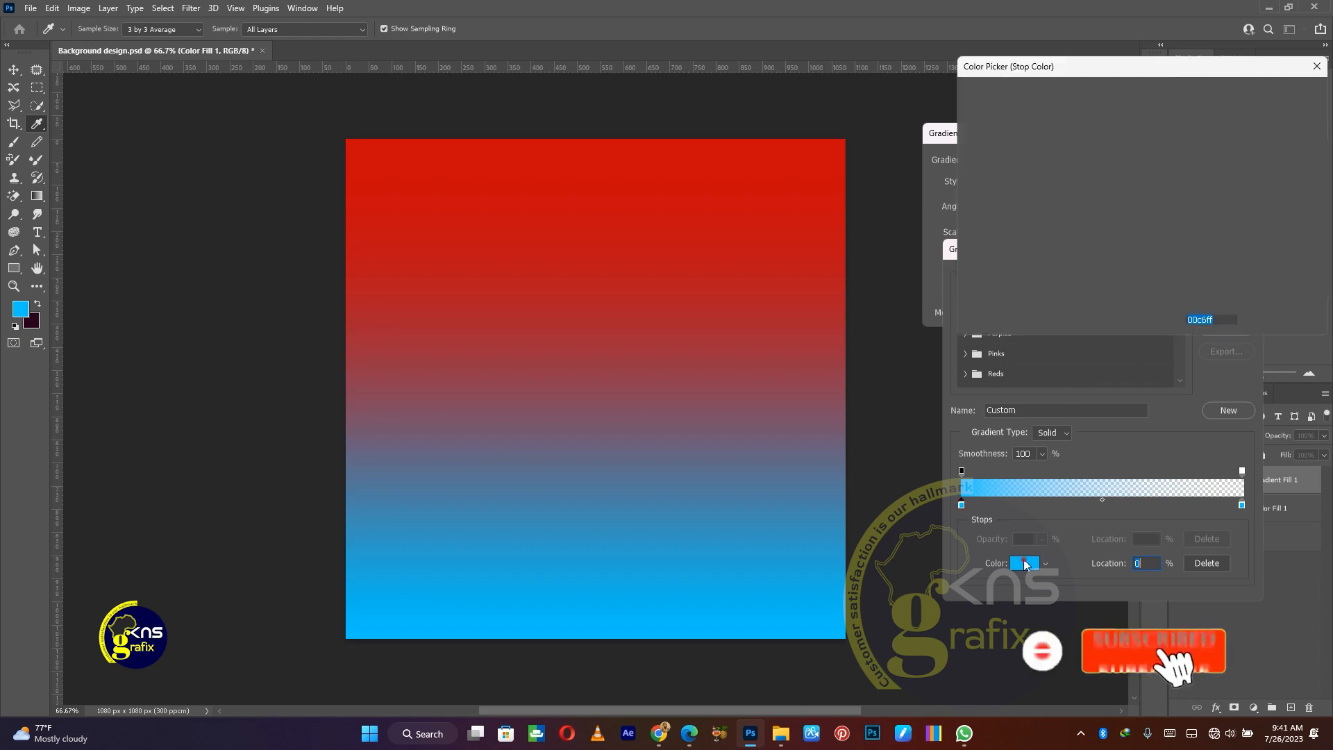
click(826, 141)
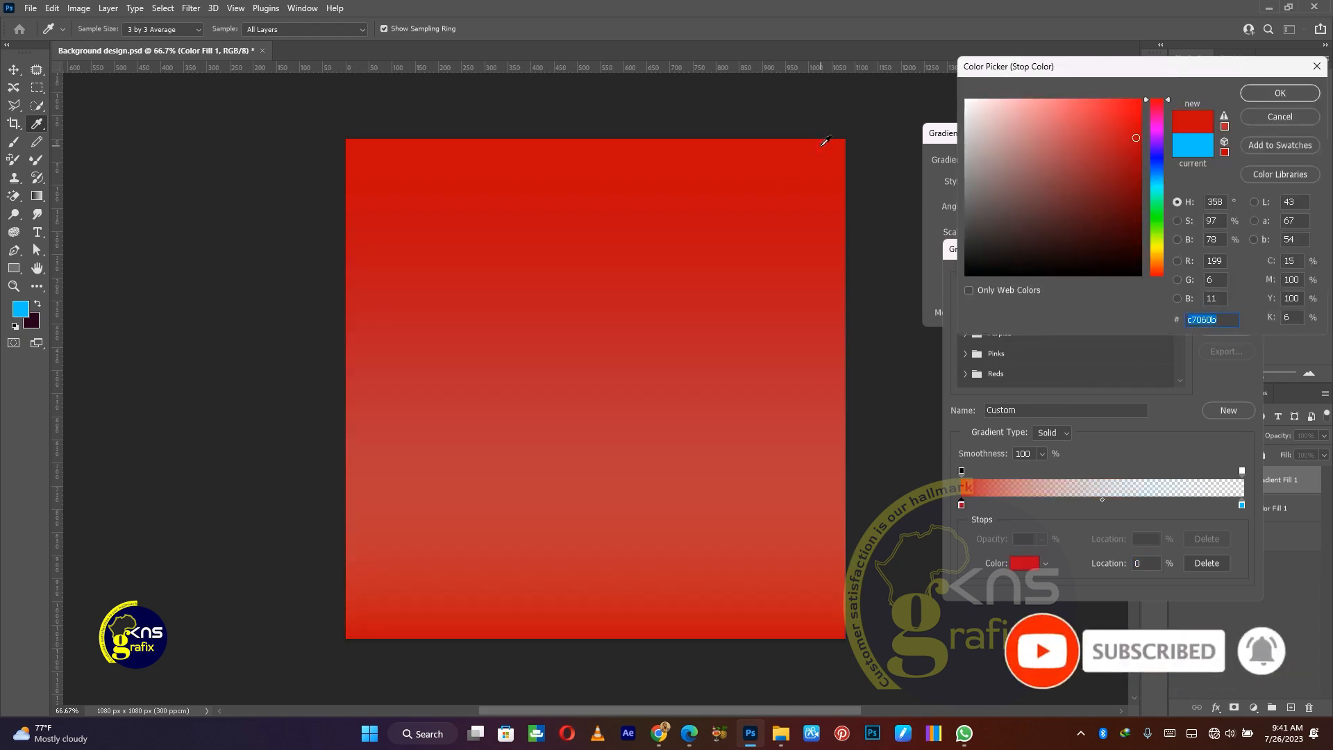
mouse_move(1131, 138)
mouse_down()
mouse_move(1099, 139)
mouse_move(1135, 138)
mouse_move(1087, 102)
mouse_up()
click(1278, 93)
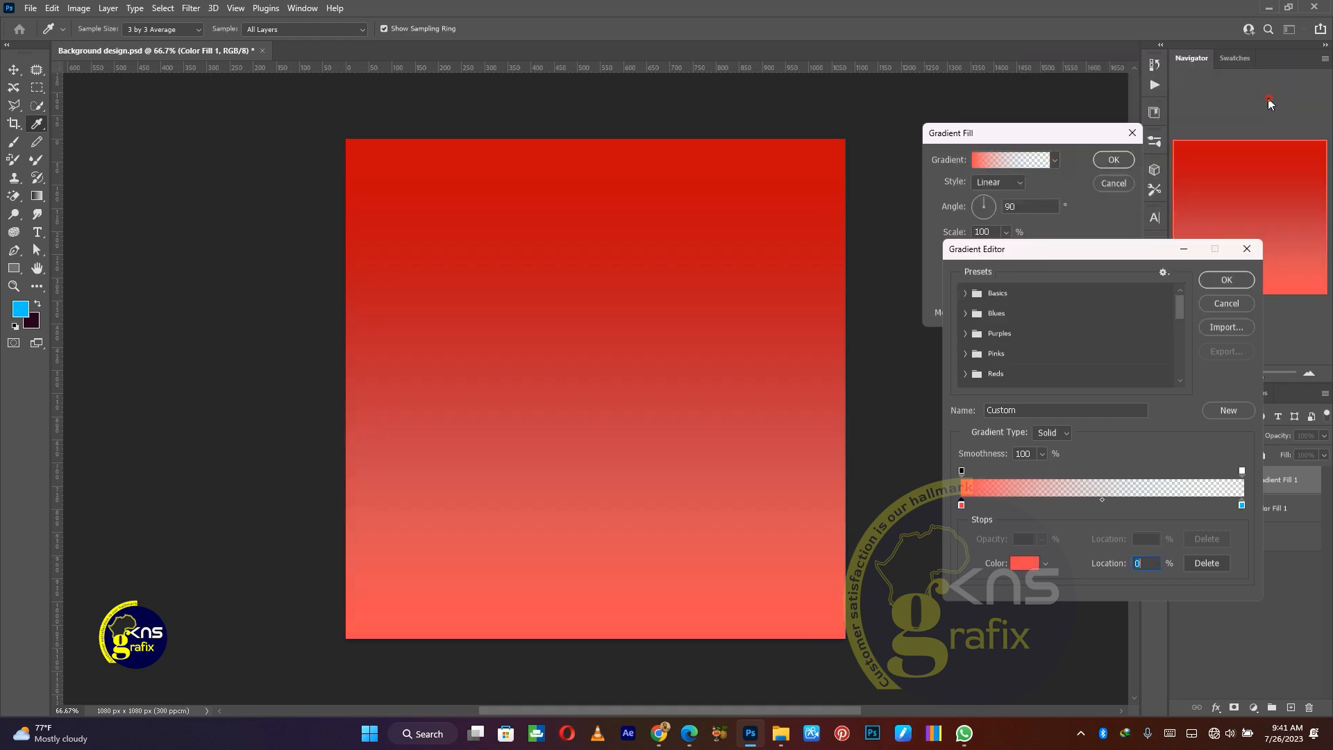
Set the gradient's end colour stop to red d21e23, sampled from the middle of the canvas, and accept the edited gradient.
click(1242, 505)
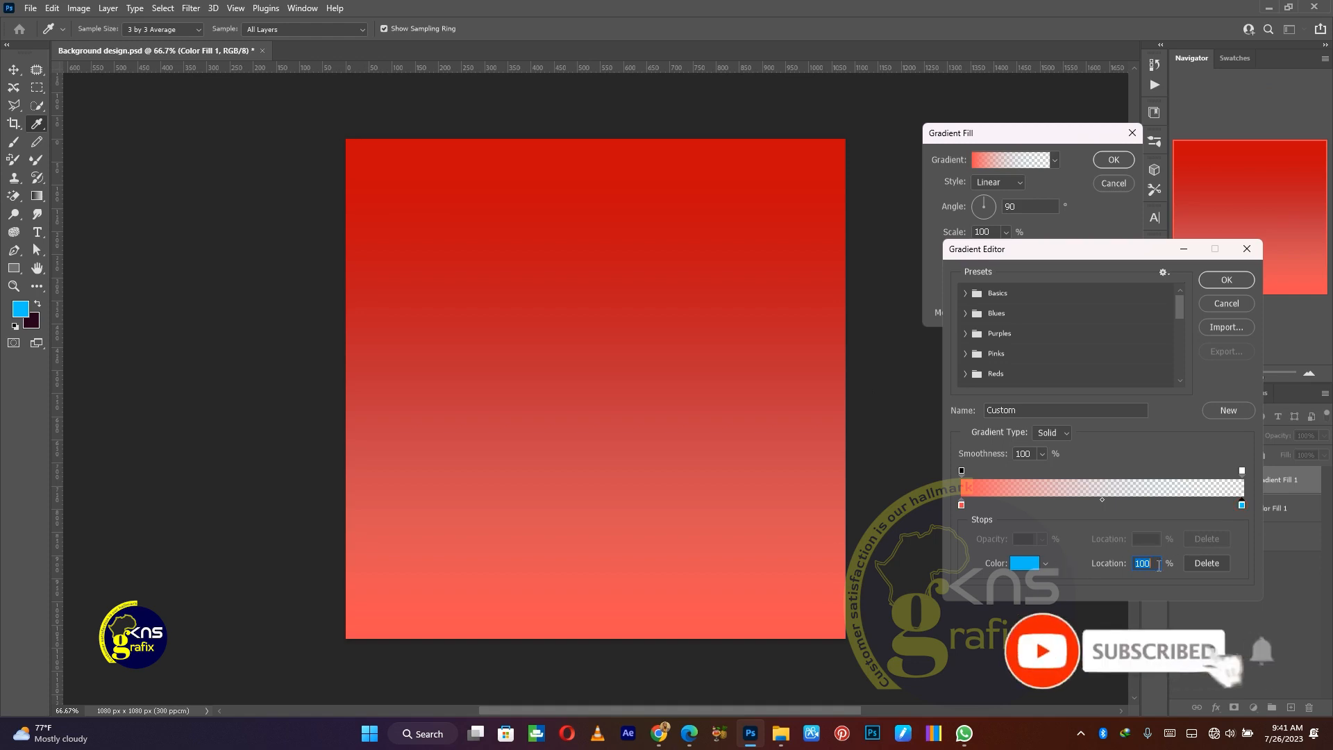
click(1026, 563)
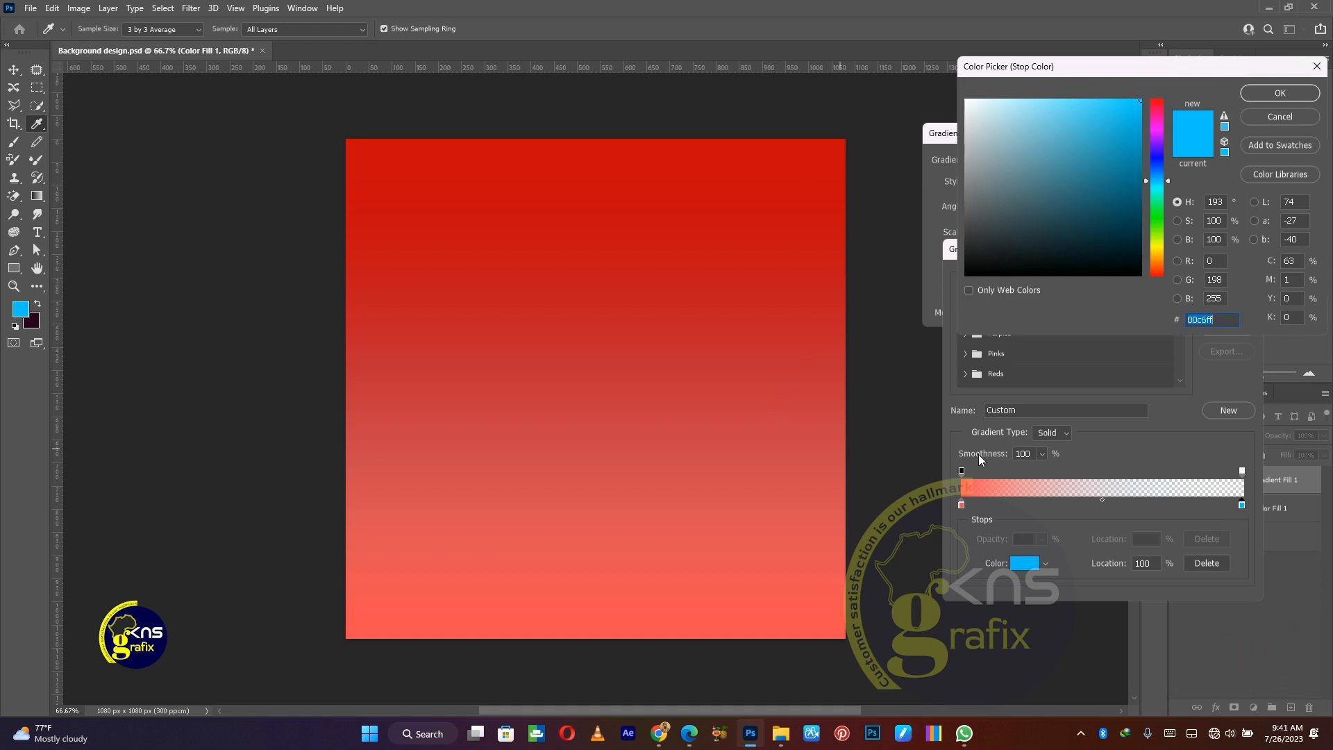
click(601, 412)
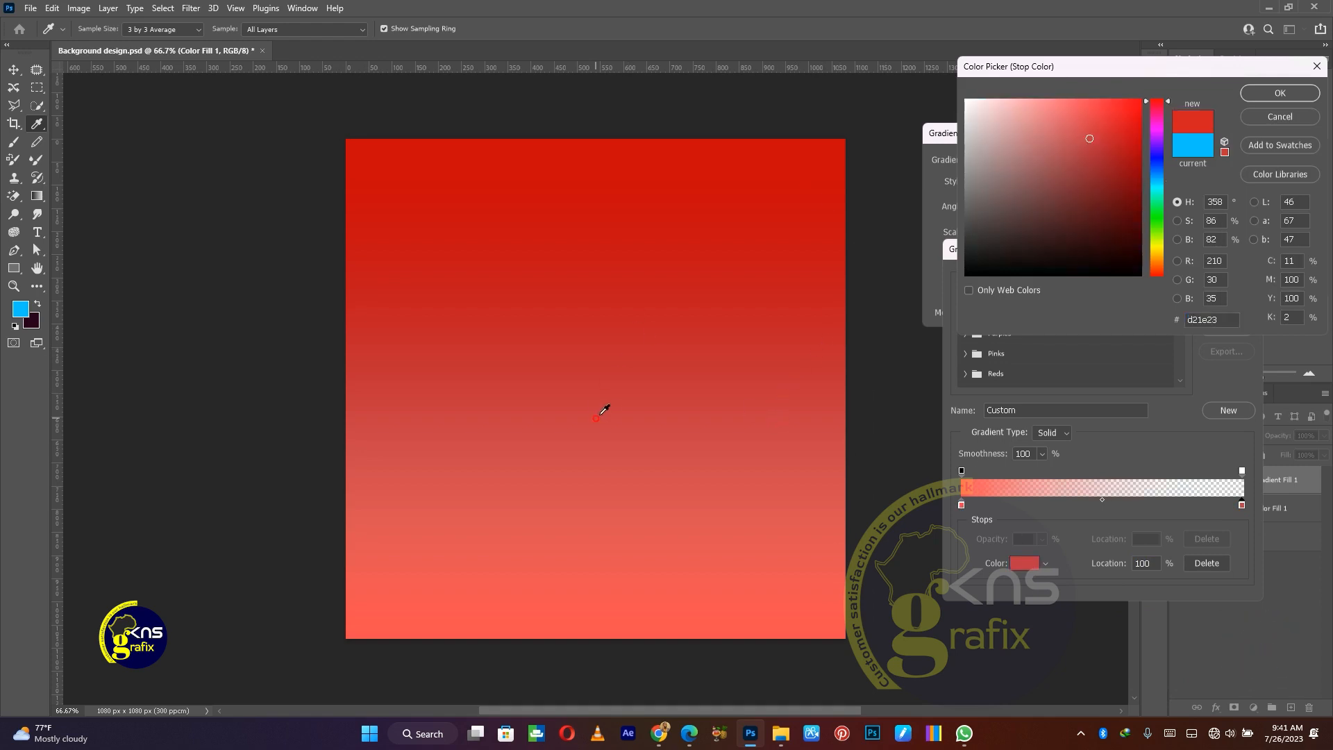
click(1304, 92)
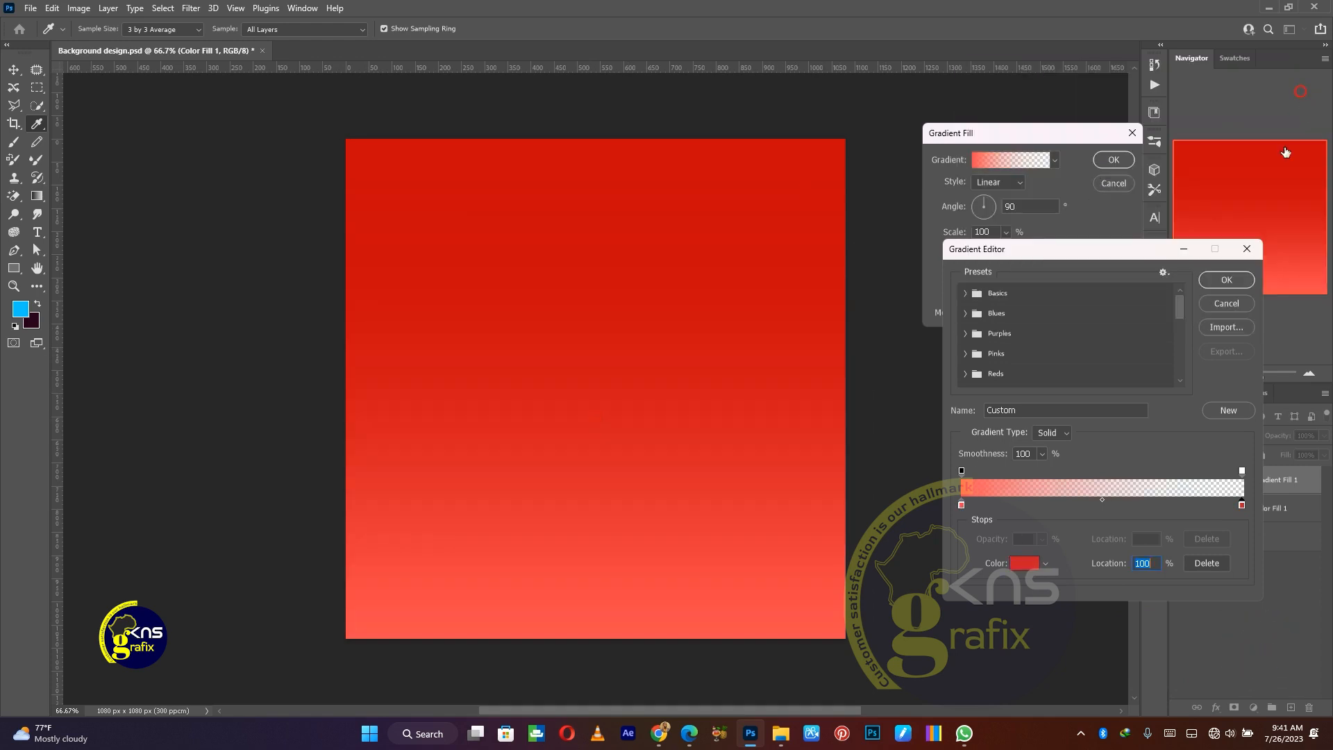
click(1226, 279)
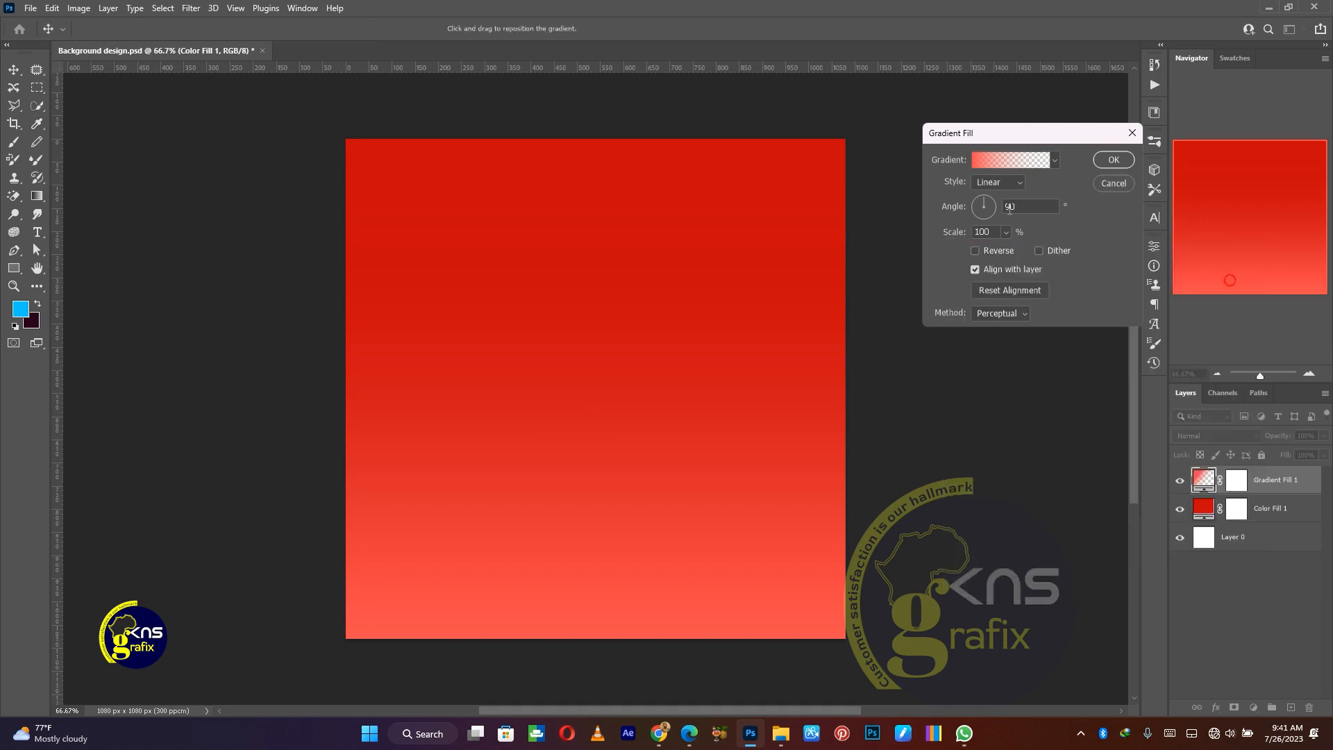
Change the gradient fill's style to Radial, set its scale to 84%, and accept the fill.
click(989, 185)
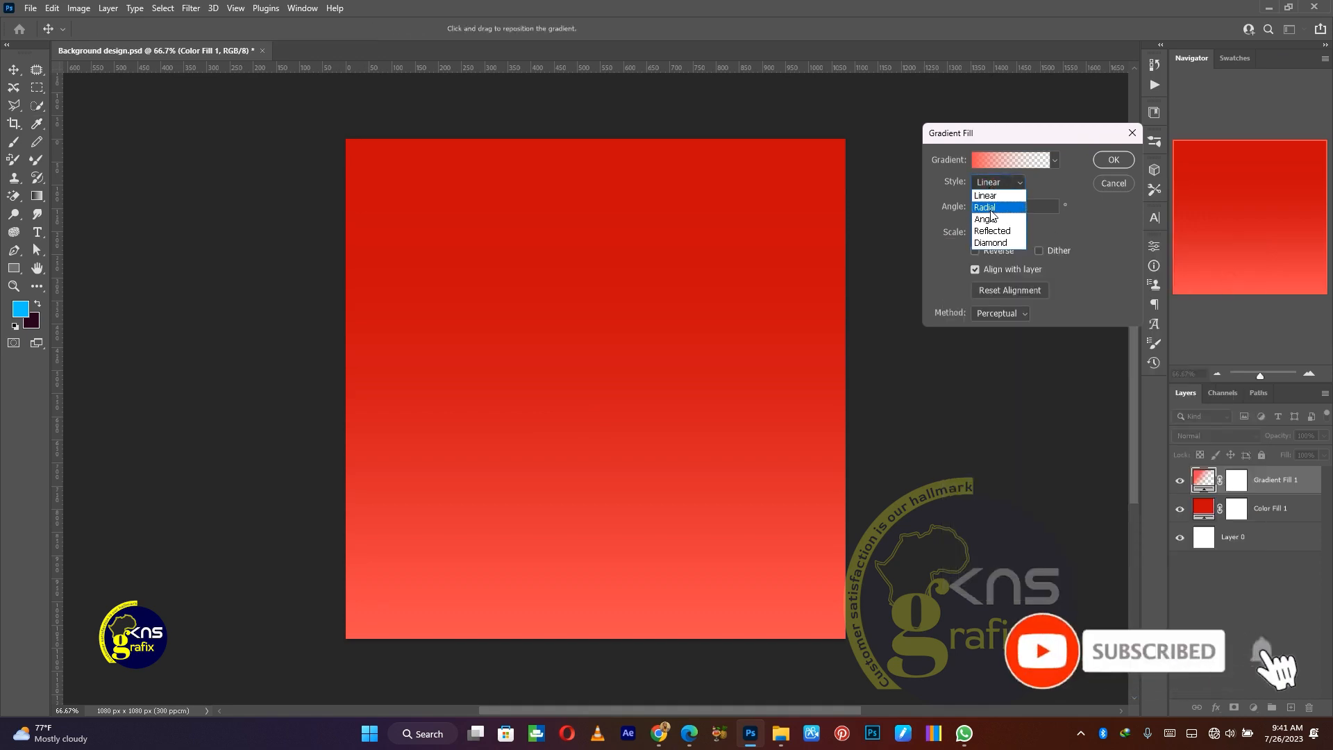
click(990, 208)
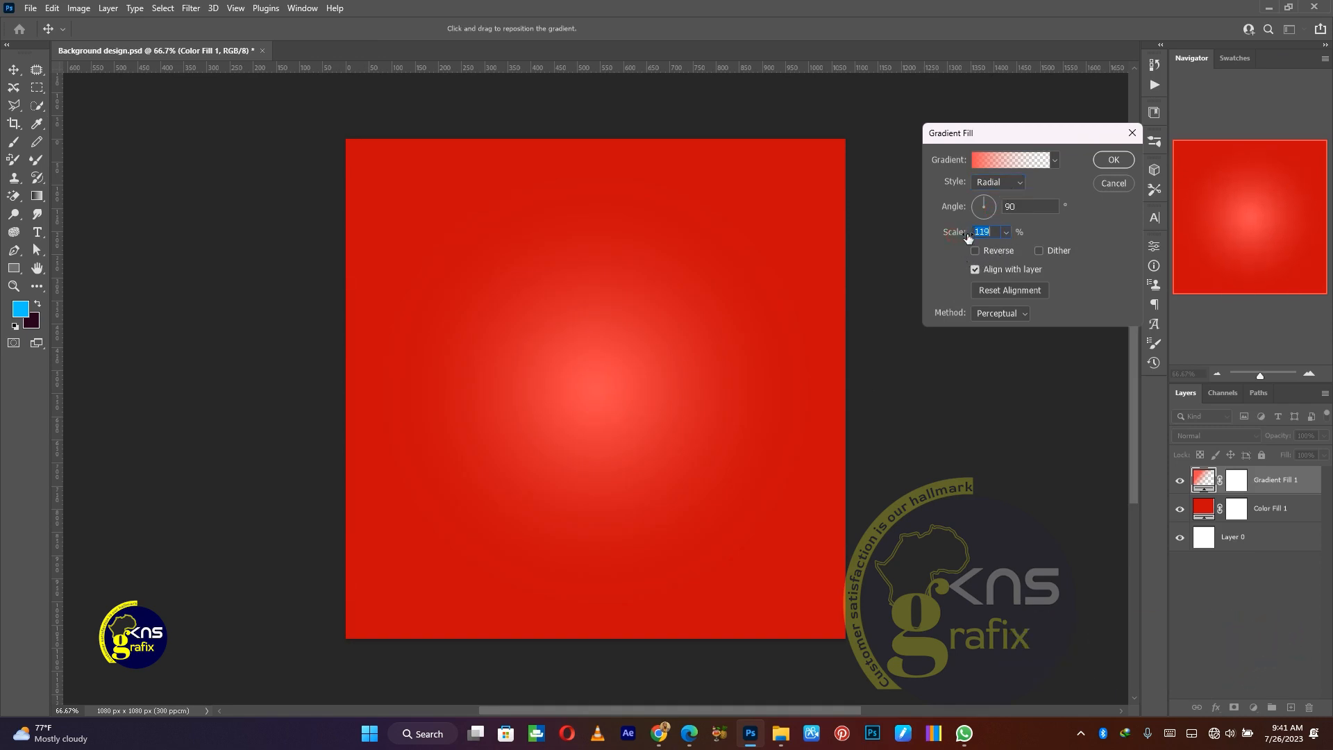
drag(1006, 234, 1008, 234)
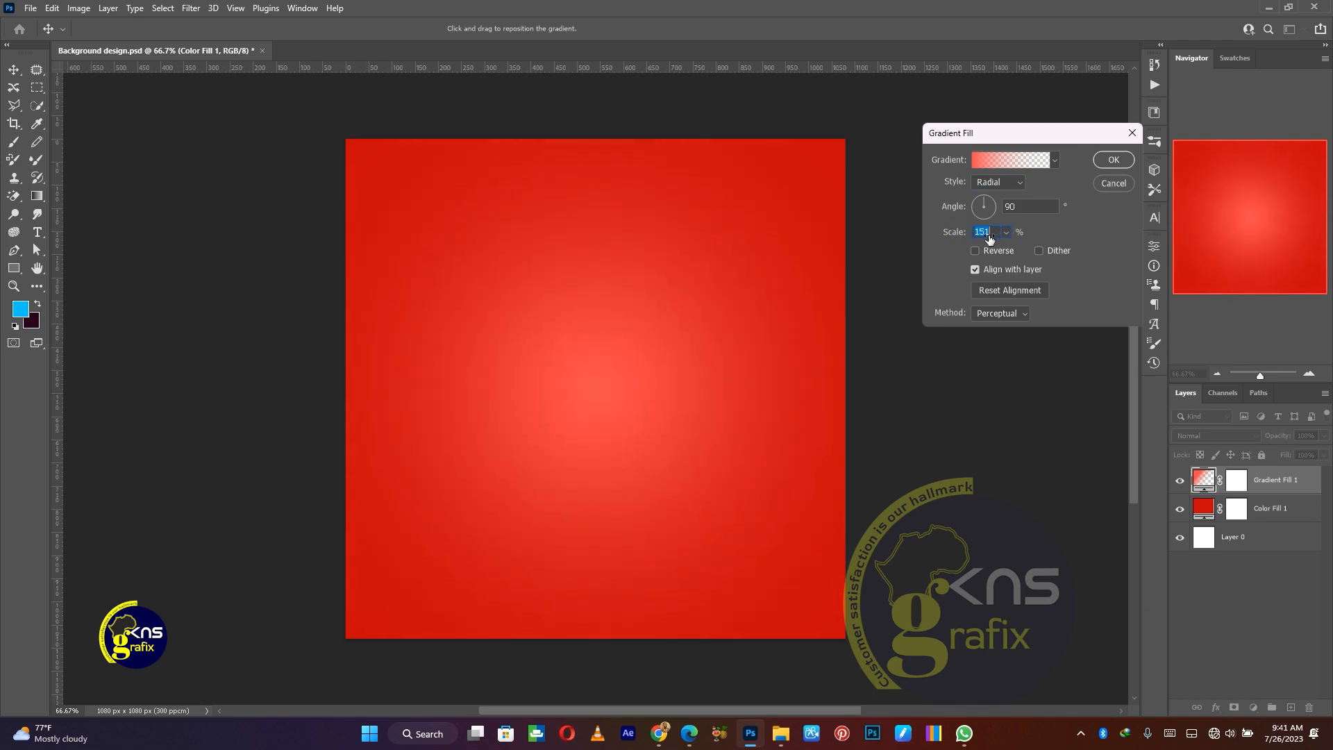
drag(966, 235, 940, 239)
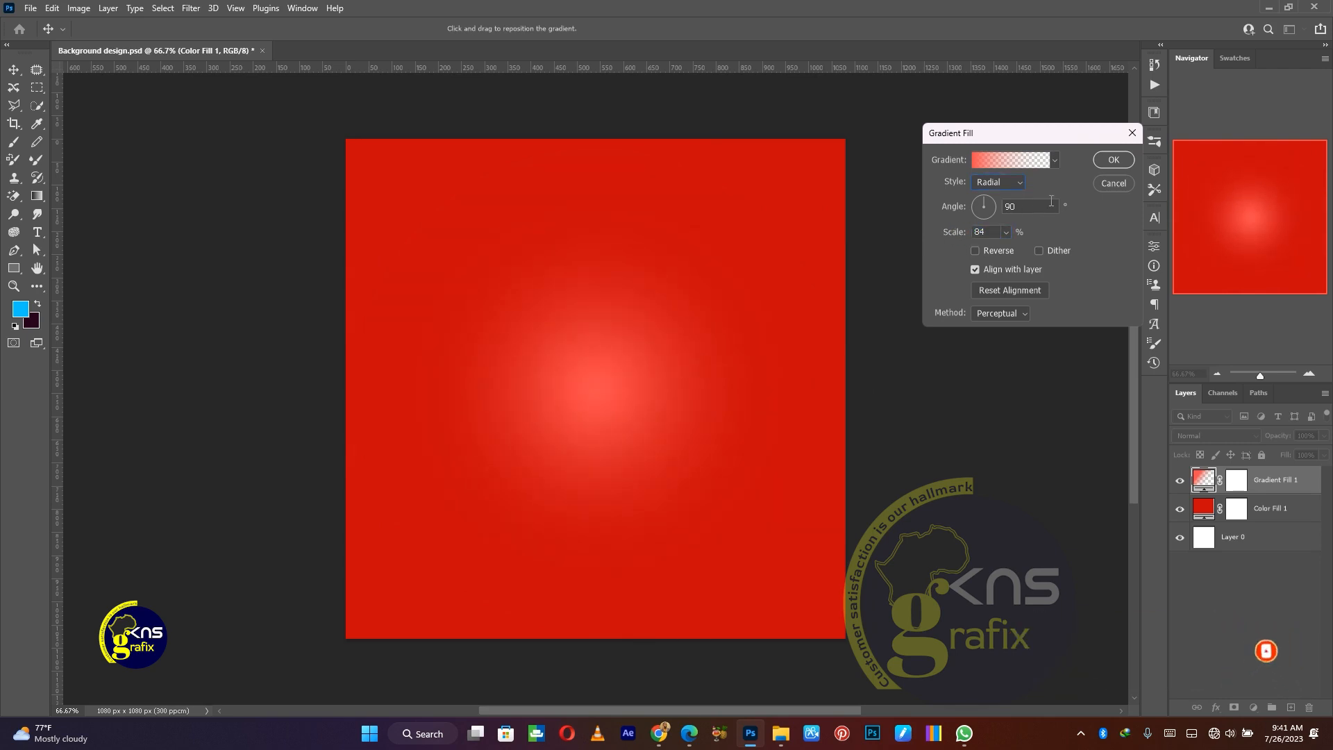
click(1113, 161)
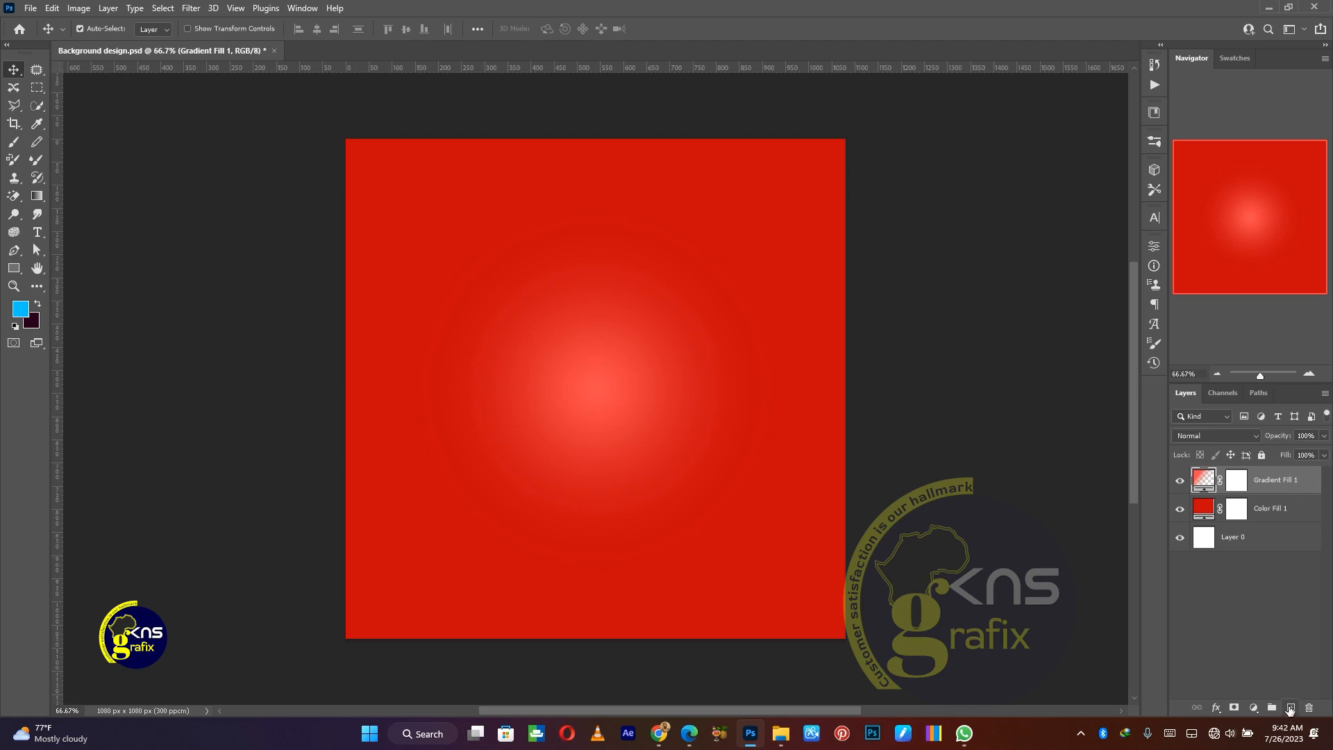
Add an empty layer above the gradient fill and set up a Soft Round brush at 900 px.
click(1288, 708)
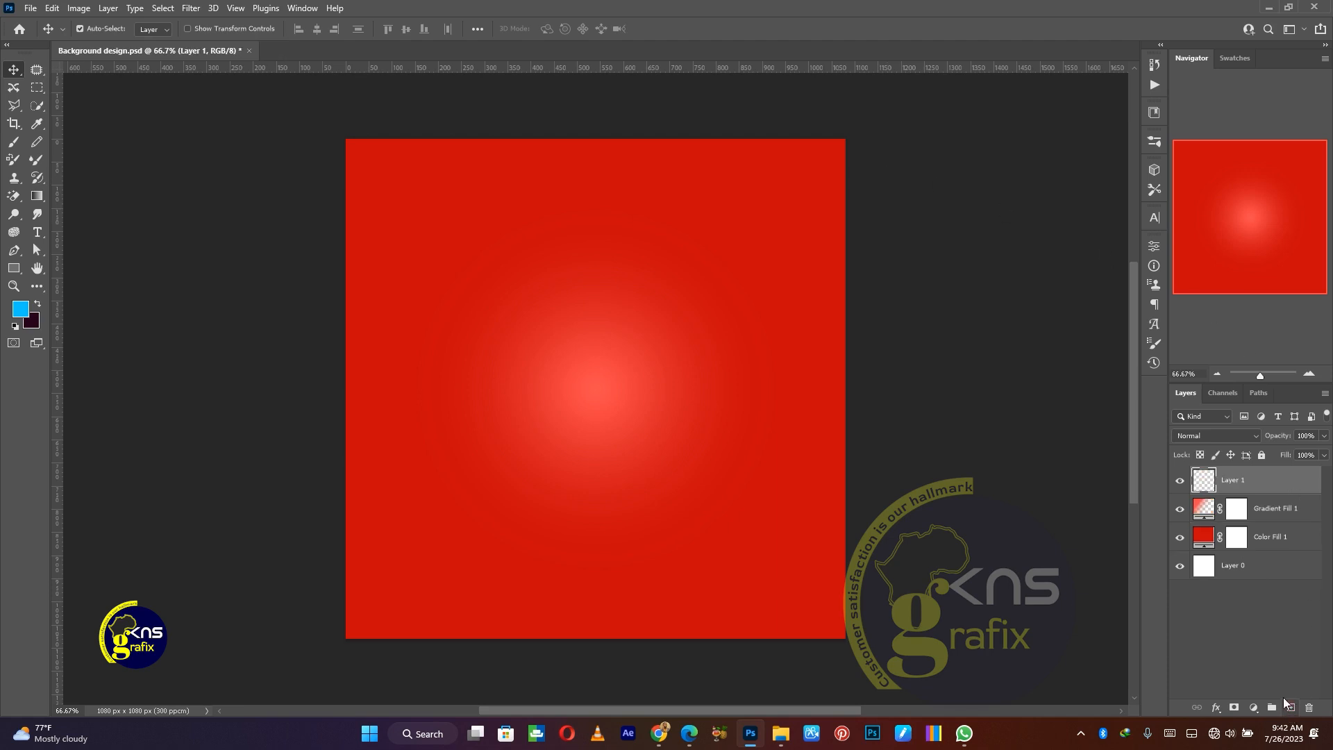
click(12, 144)
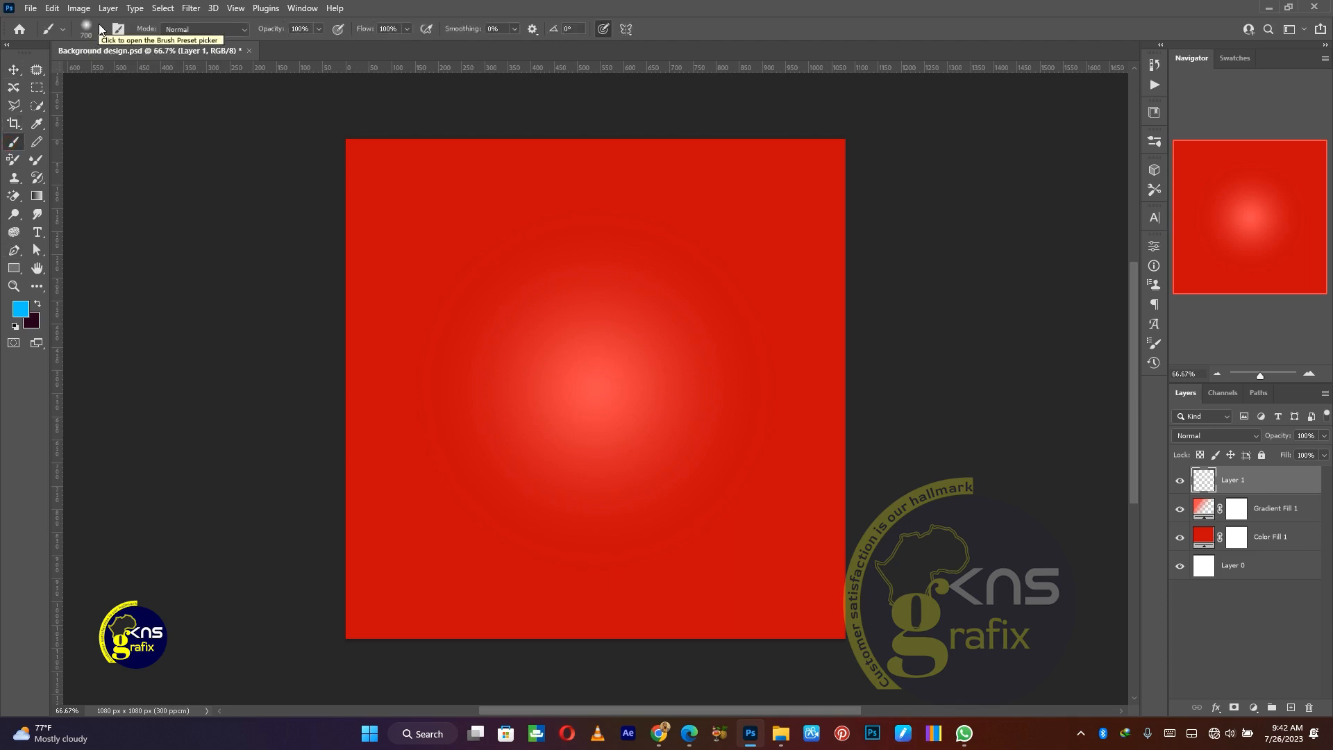
click(100, 31)
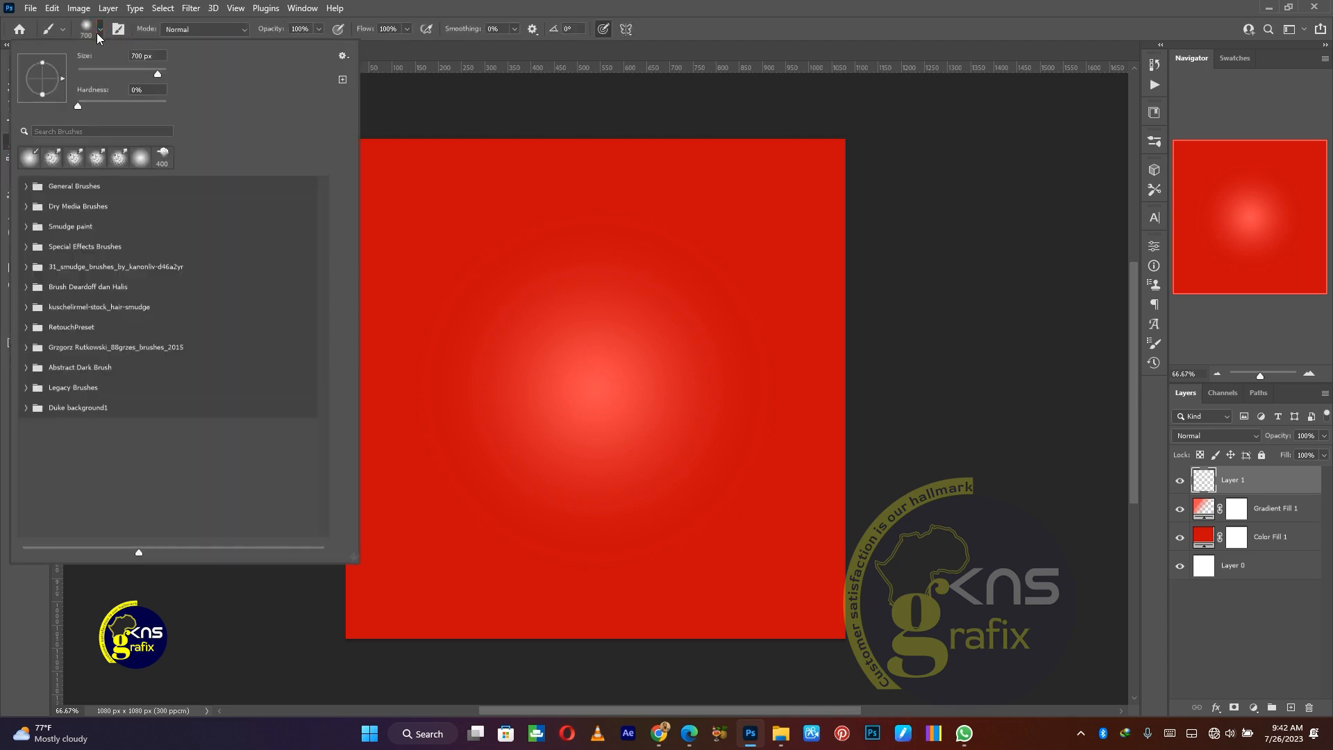
click(26, 186)
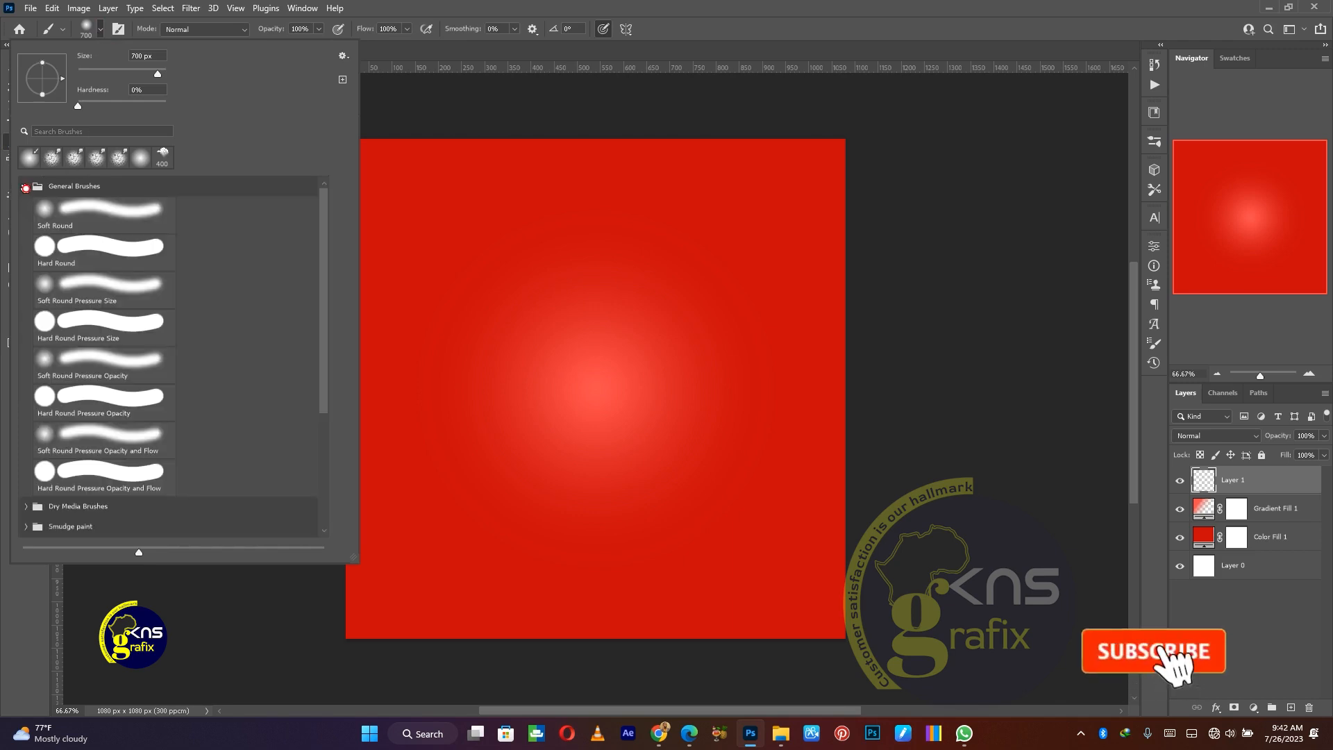
click(75, 206)
click(618, 5)
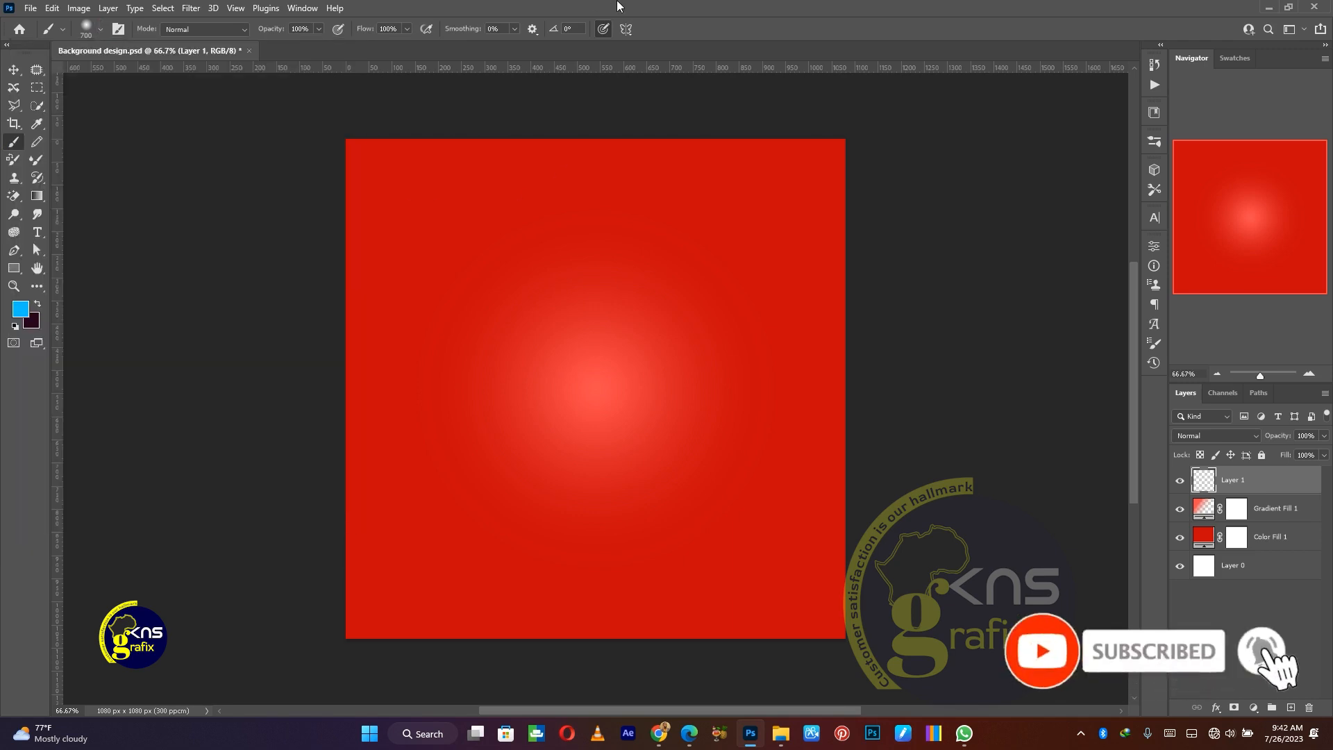
key(bracketright)
key(bracketright)
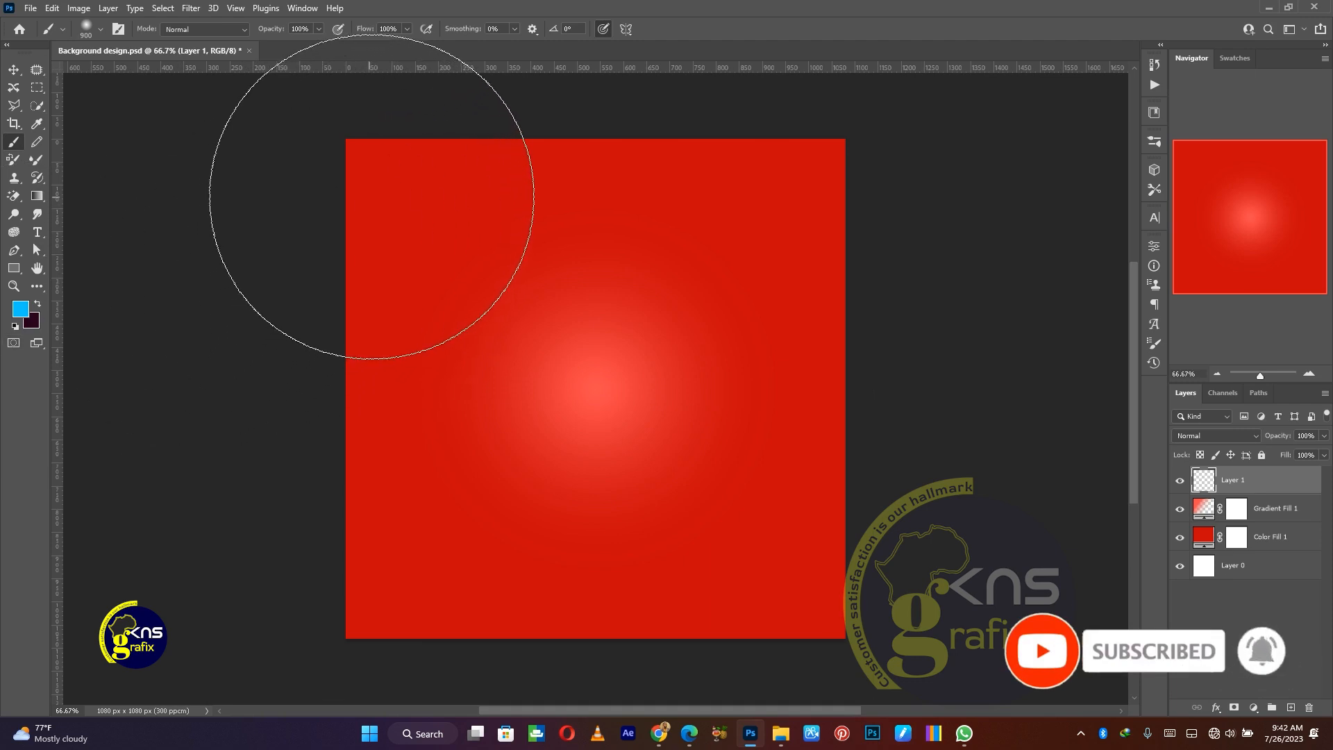
Sample the canvas red as the foreground colour and darken it to 8c0508.
alt+click(391, 180)
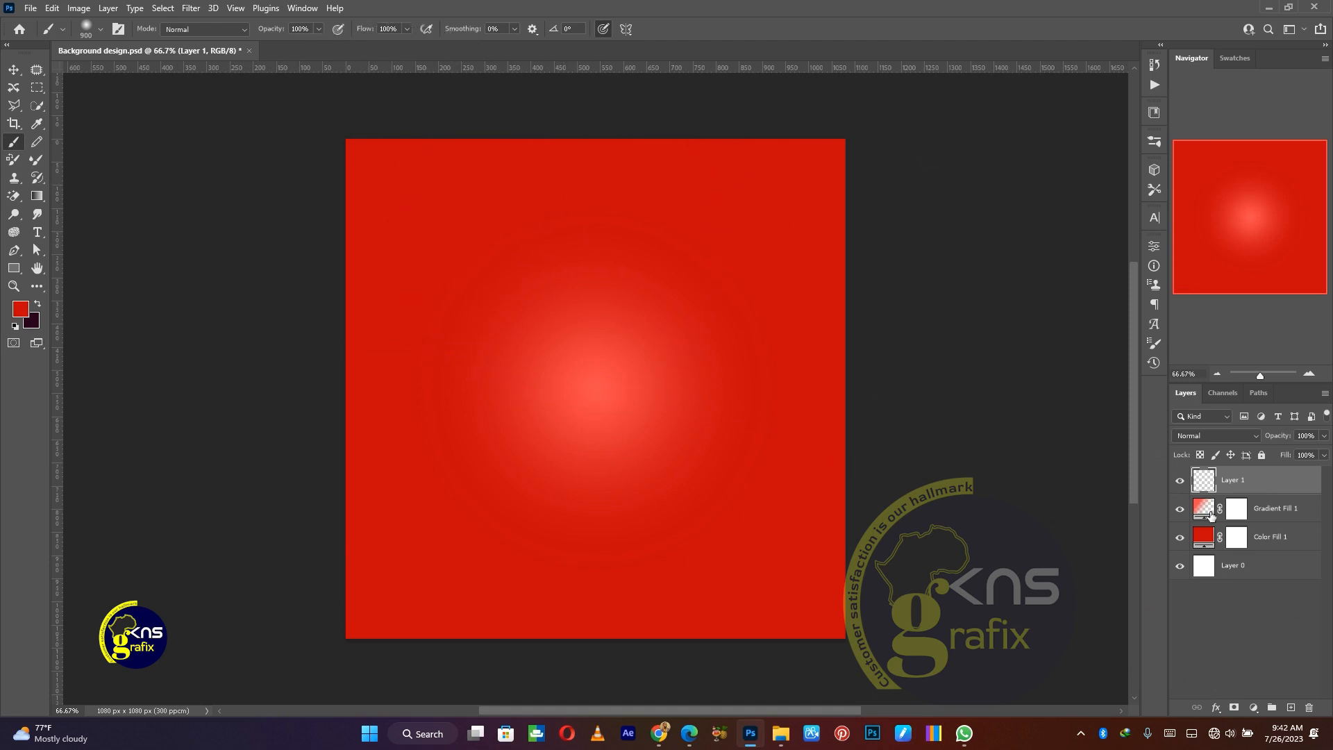
click(21, 312)
drag(1127, 169, 1134, 179)
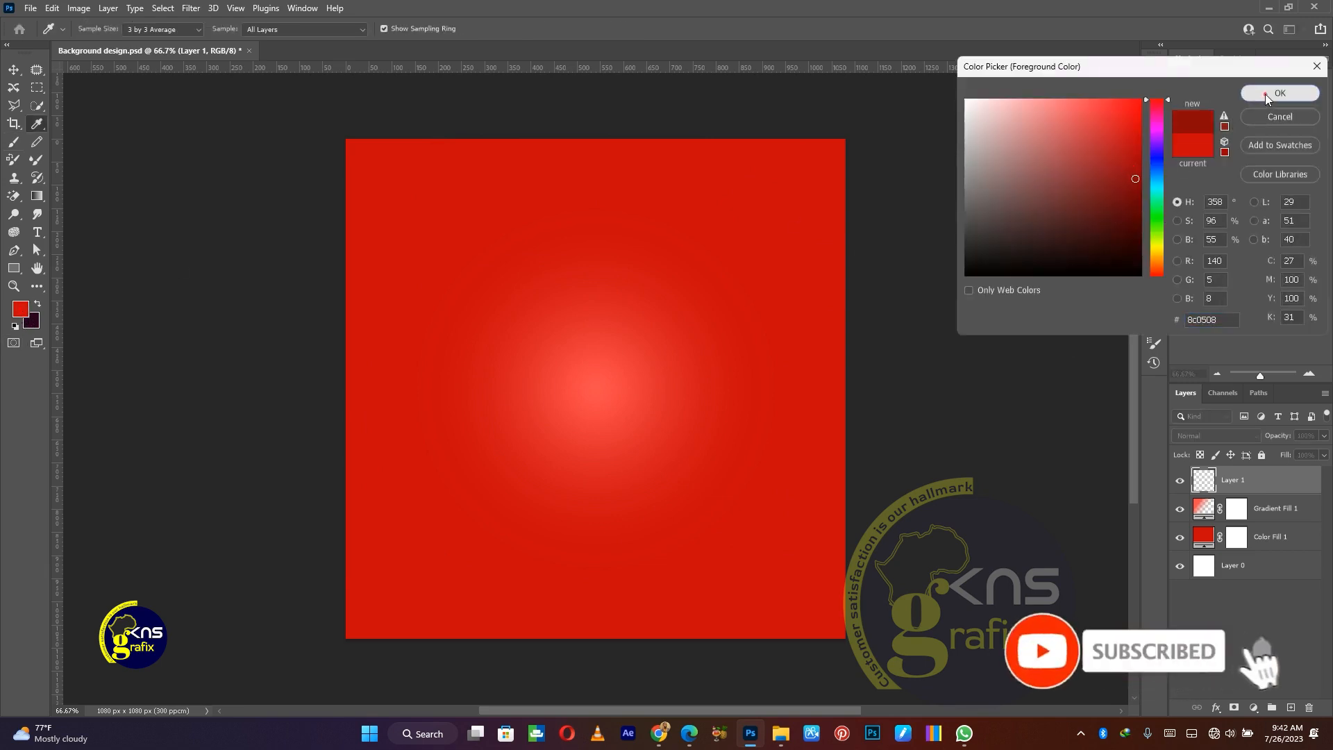
click(1265, 94)
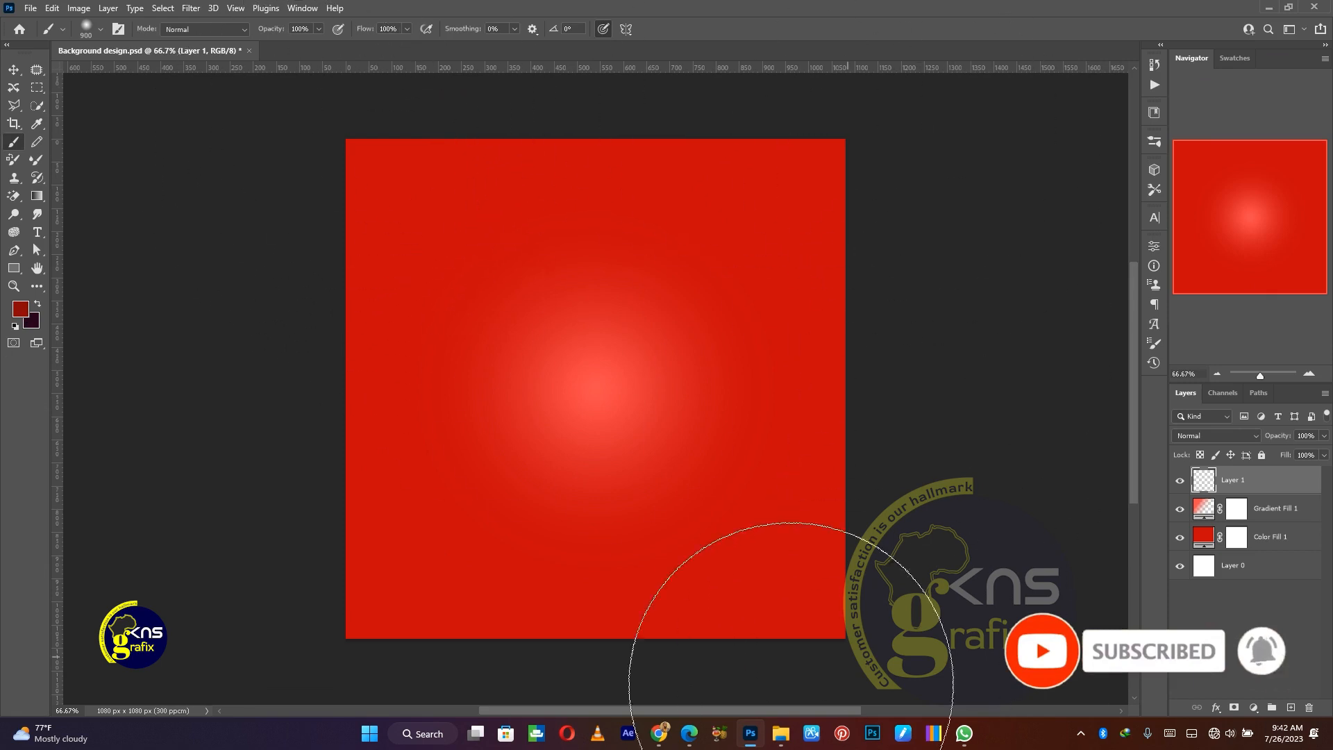
Paint a soft dark red vignette around the canvas edges, reducing the brush to 700 px, and compare the result with the layer hidden.
click(356, 143)
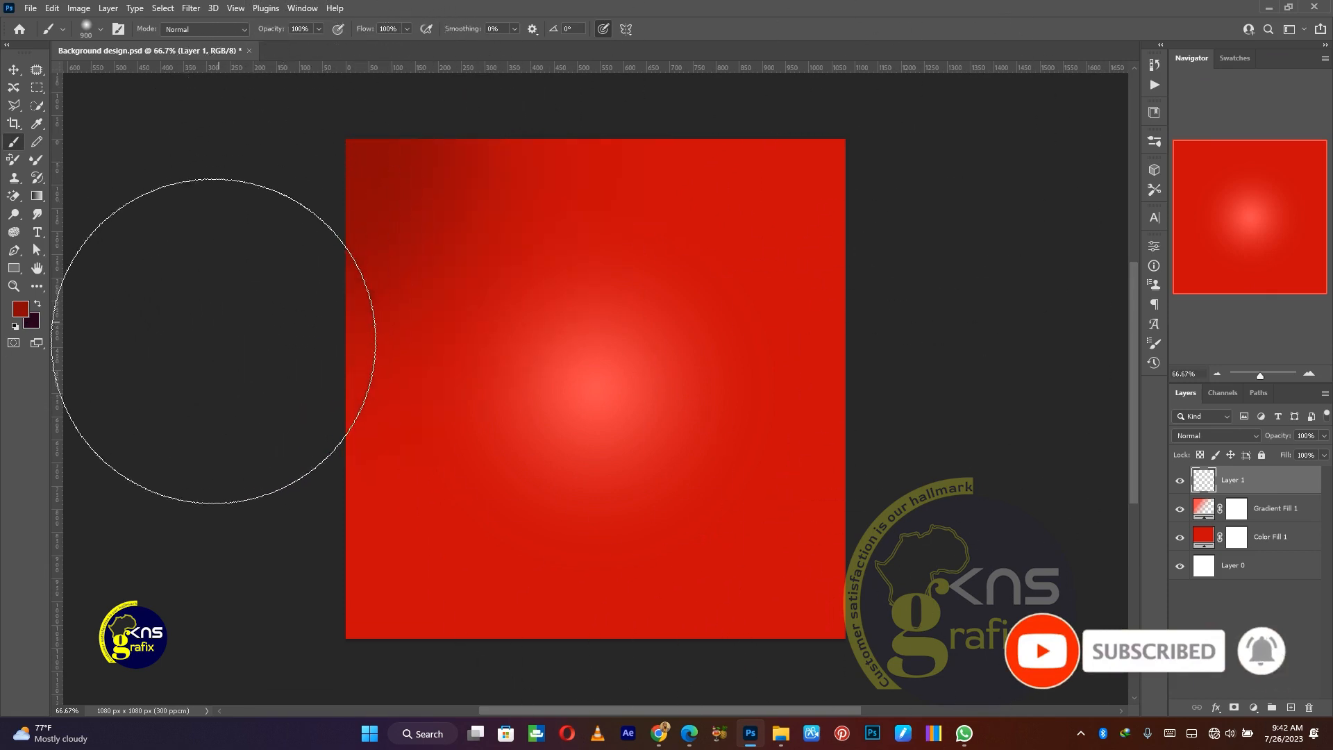
click(211, 348)
click(217, 538)
mouse_move(249, 618)
mouse_down()
mouse_move(266, 639)
mouse_move(243, 513)
mouse_move(302, 643)
mouse_move(362, 672)
mouse_move(451, 669)
mouse_move(535, 712)
mouse_move(833, 672)
mouse_move(747, 694)
mouse_move(883, 570)
mouse_move(950, 475)
mouse_move(973, 212)
mouse_move(935, 134)
mouse_up()
key(bracketleft)
key(bracketleft)
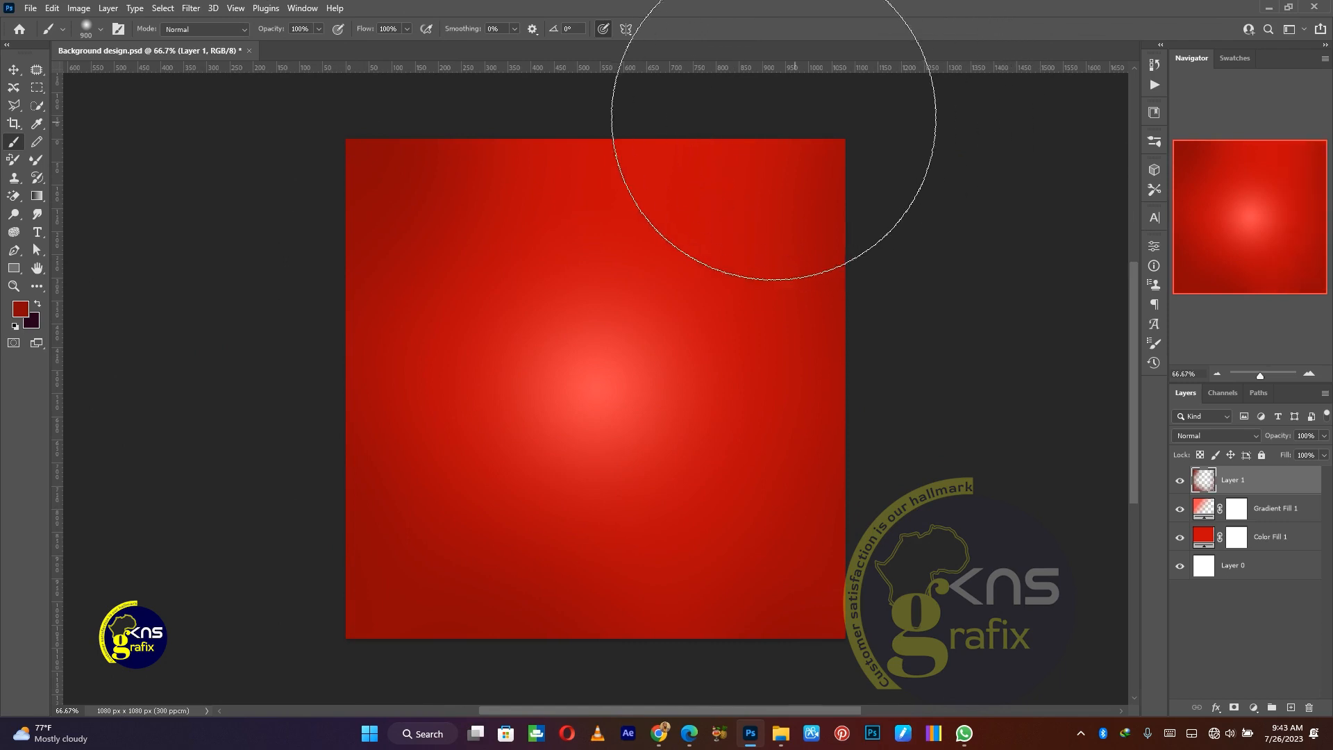
click(794, 122)
drag(735, 109, 476, 65)
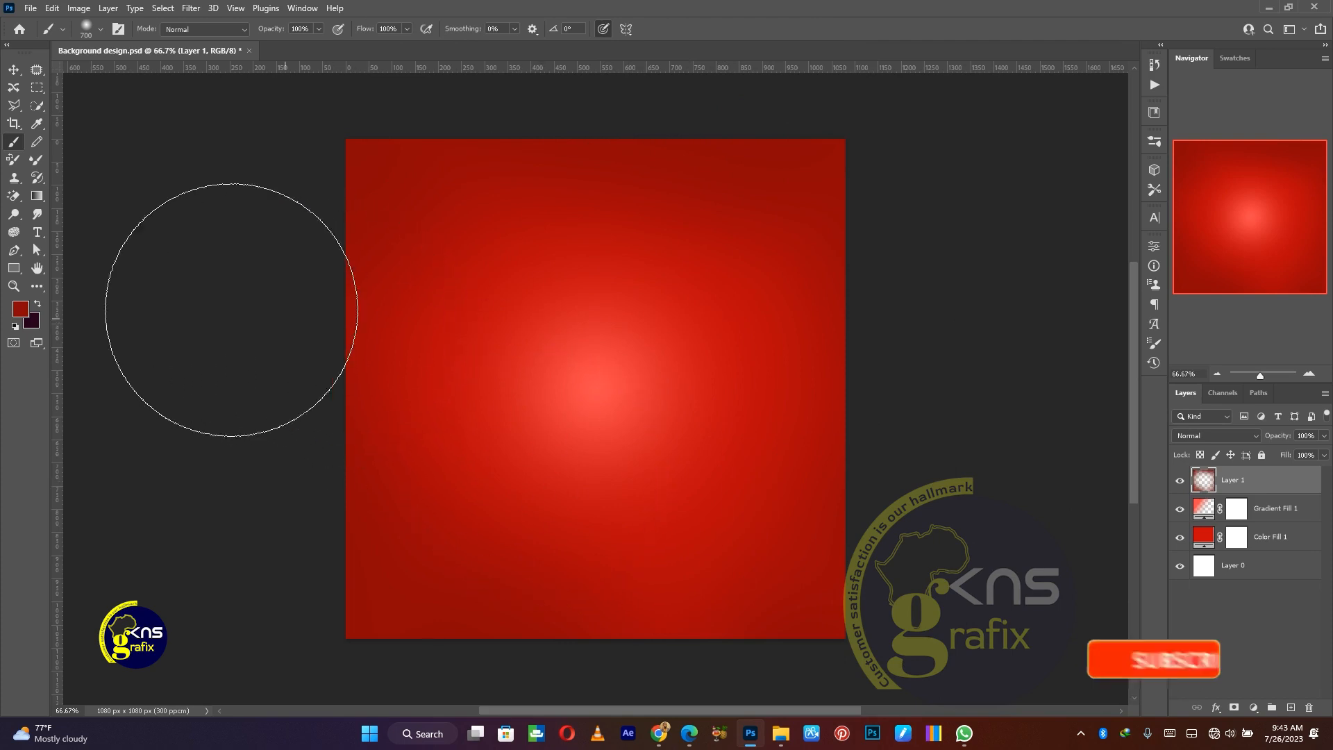
click(22, 72)
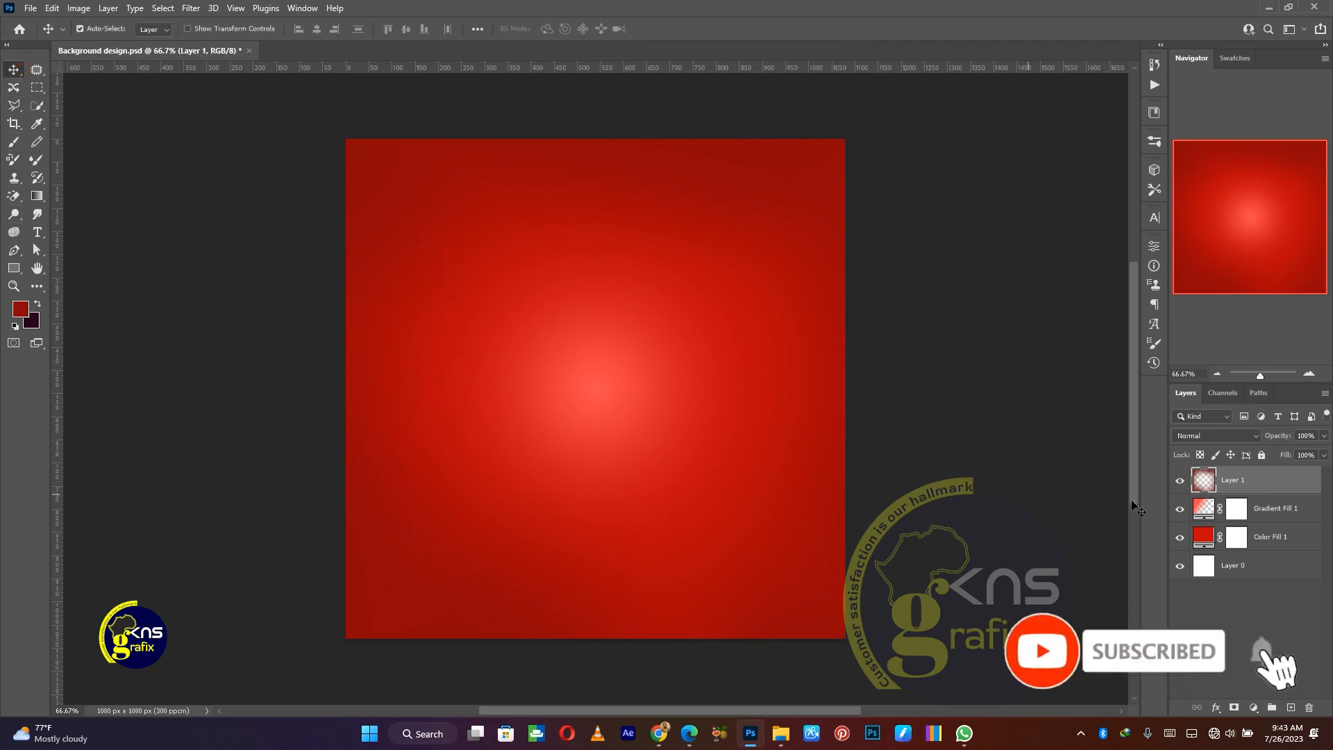
click(1180, 479)
click(1180, 479)
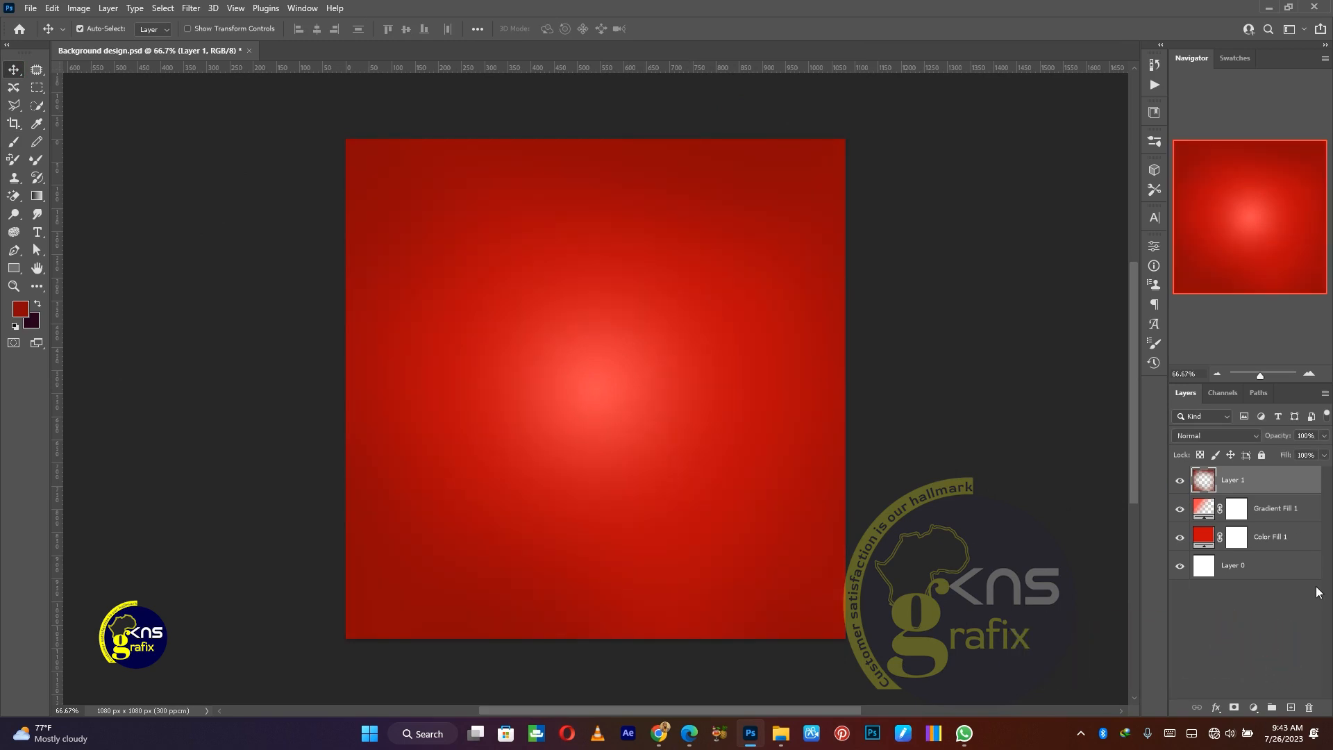
Add a Levels adjustment layer with input levels 23, 0.79 and 241, and preview the image with and without it.
click(1253, 706)
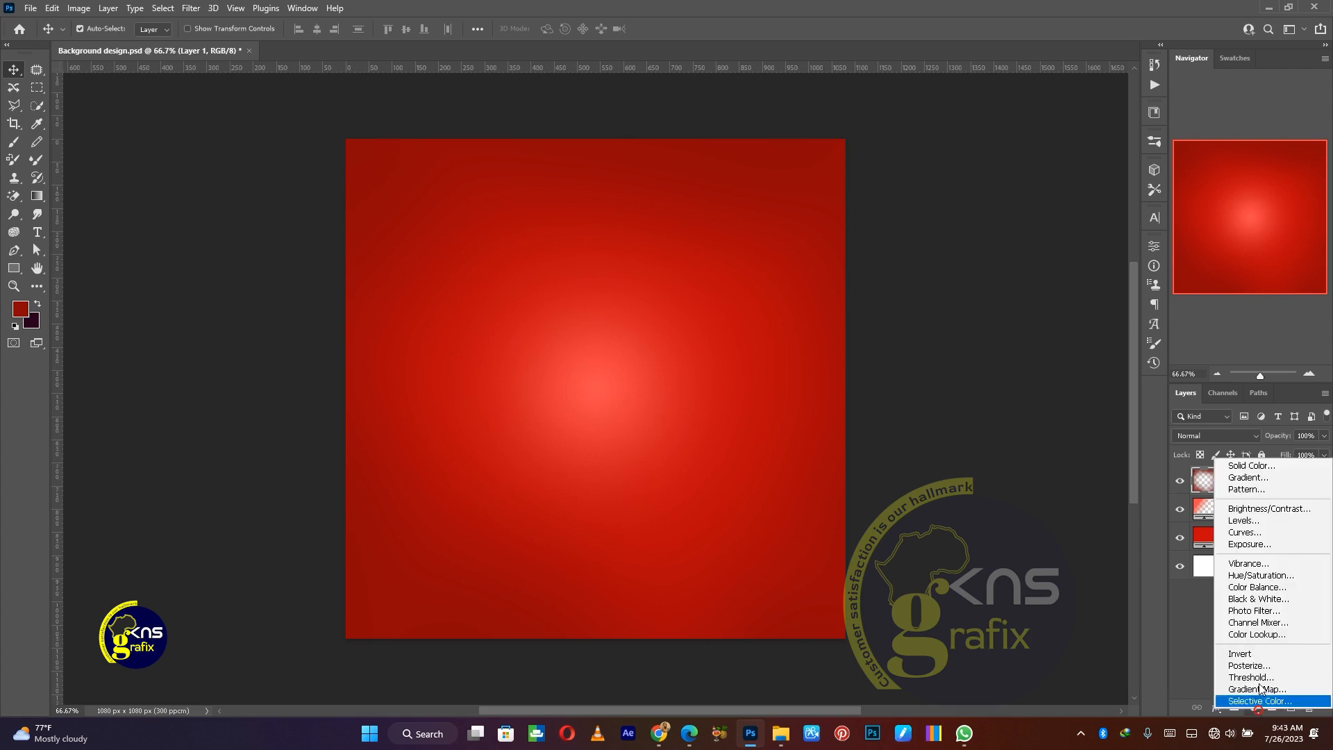
click(1247, 522)
drag(1006, 387, 1018, 386)
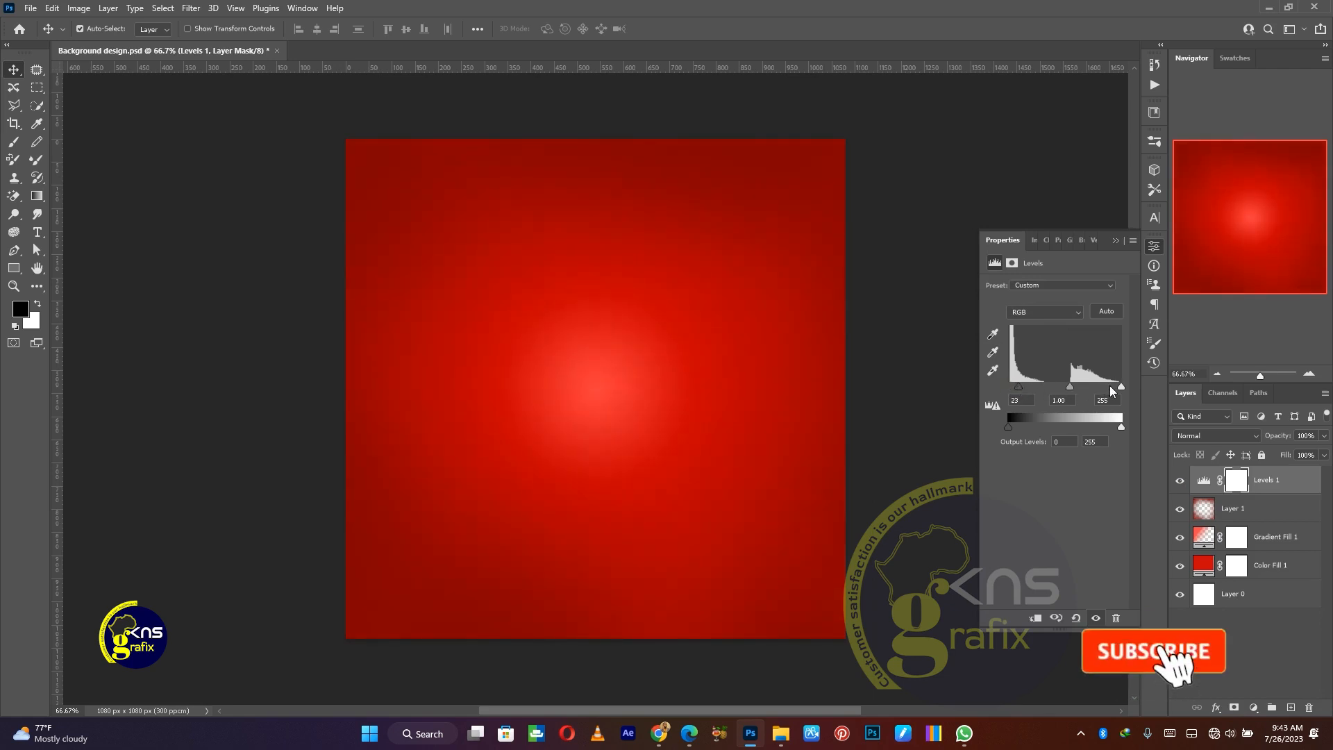
drag(1120, 387, 1074, 389)
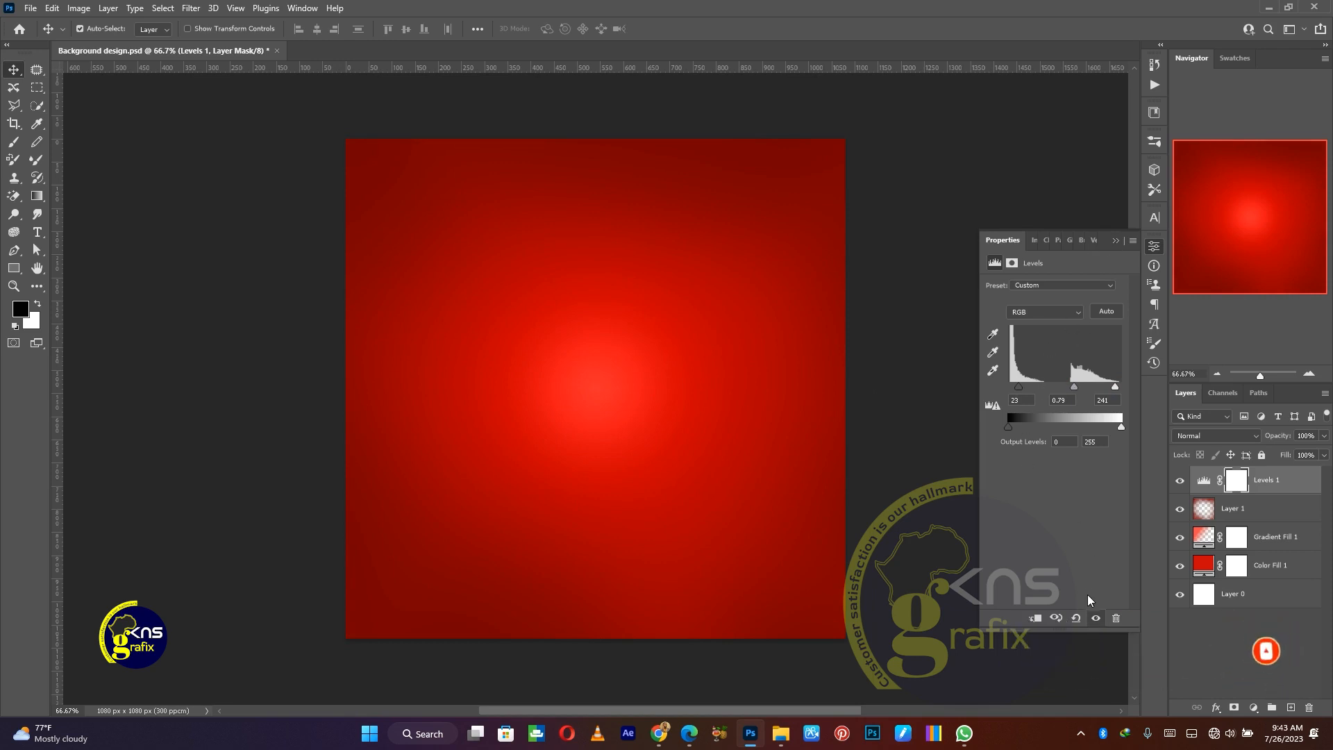
click(1095, 618)
click(1094, 618)
click(1115, 241)
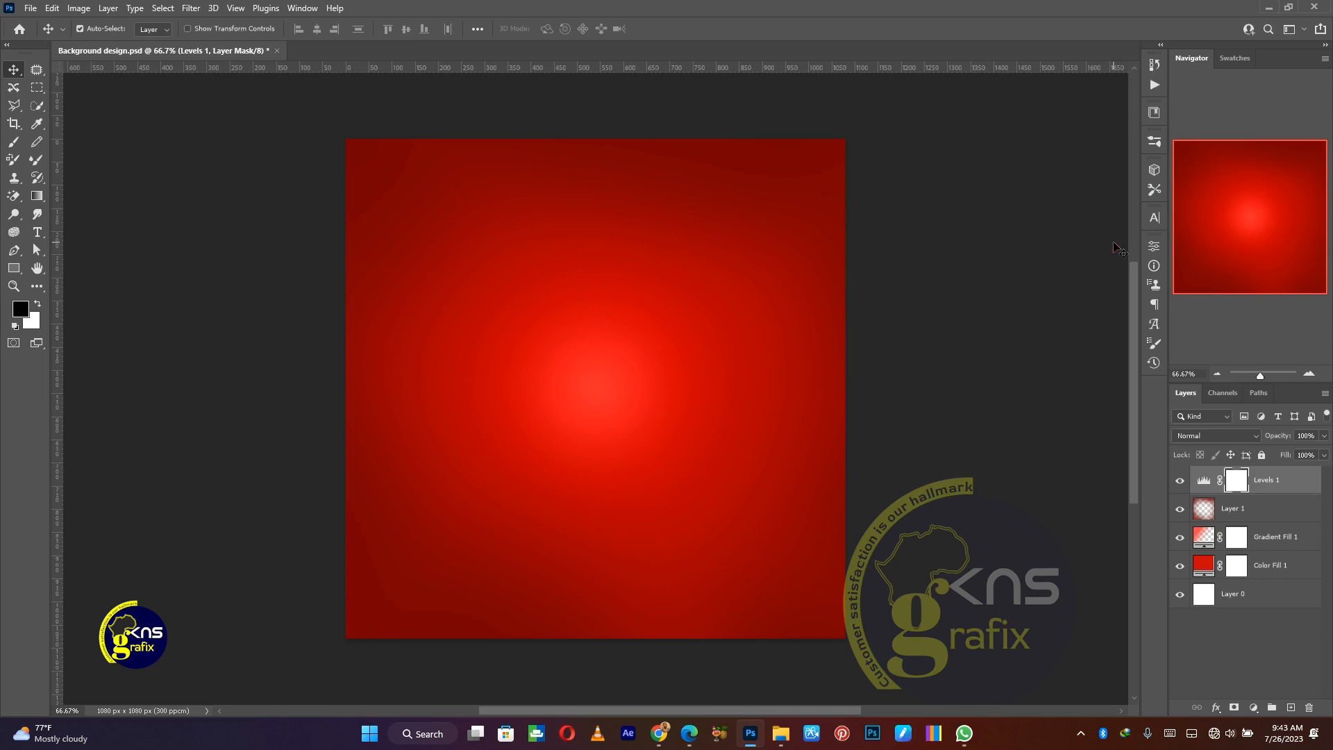